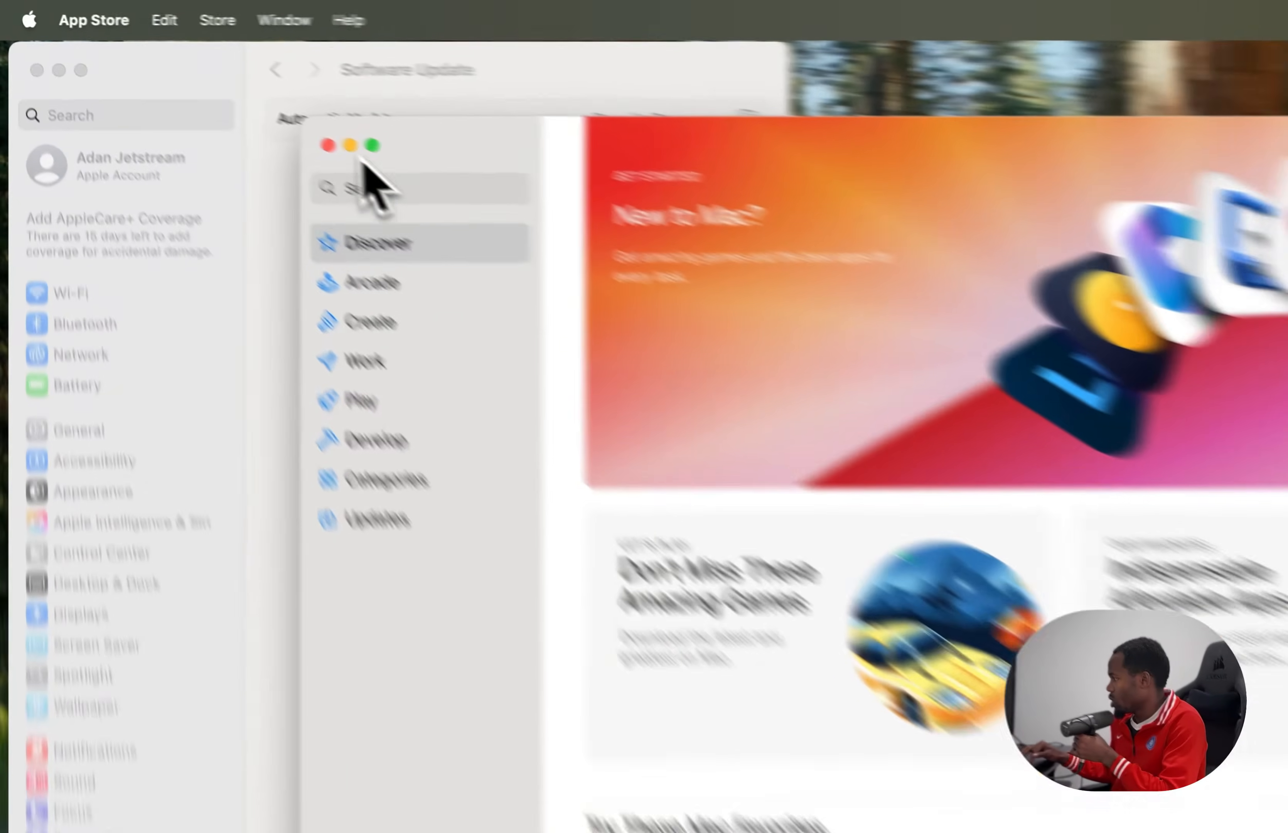
Search the App Store for "remote".
click(252, 130)
text(a)
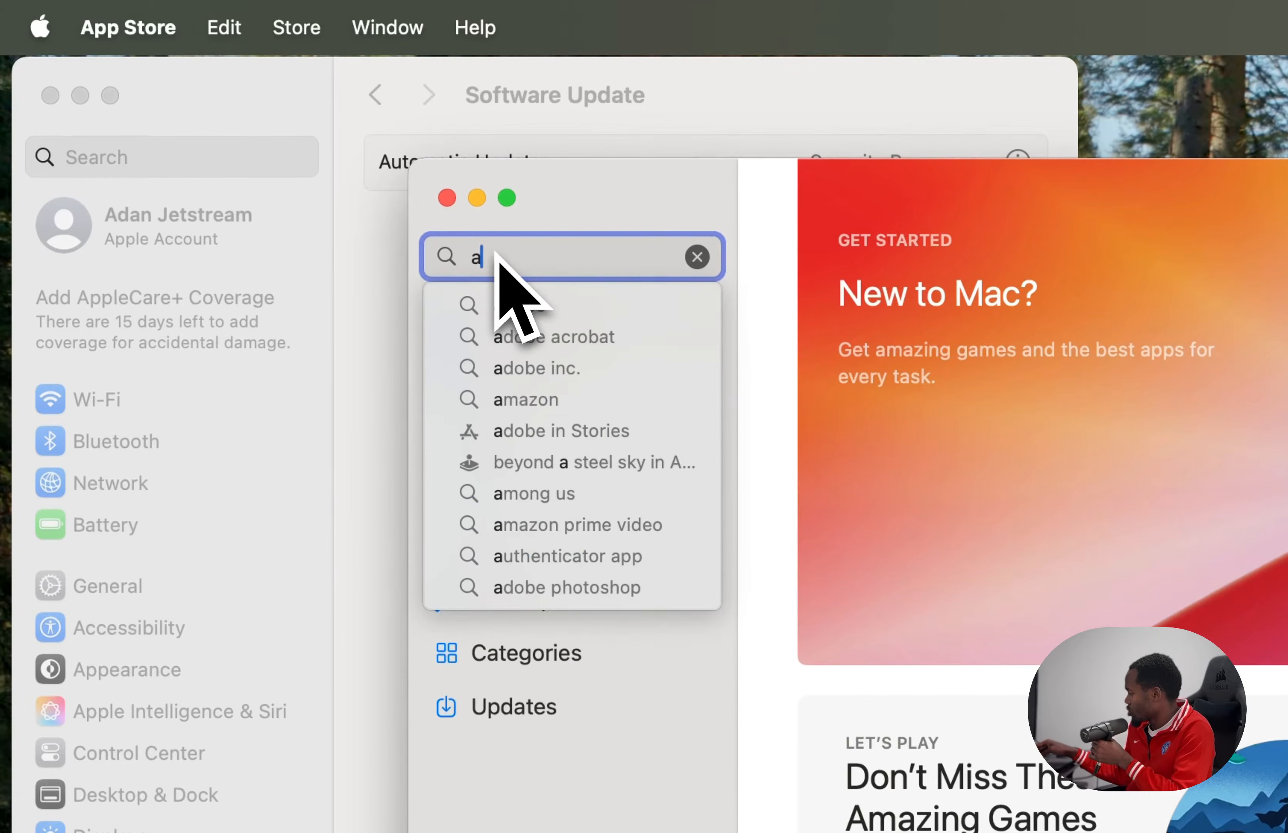
key(BackSpace)
text(remoter)
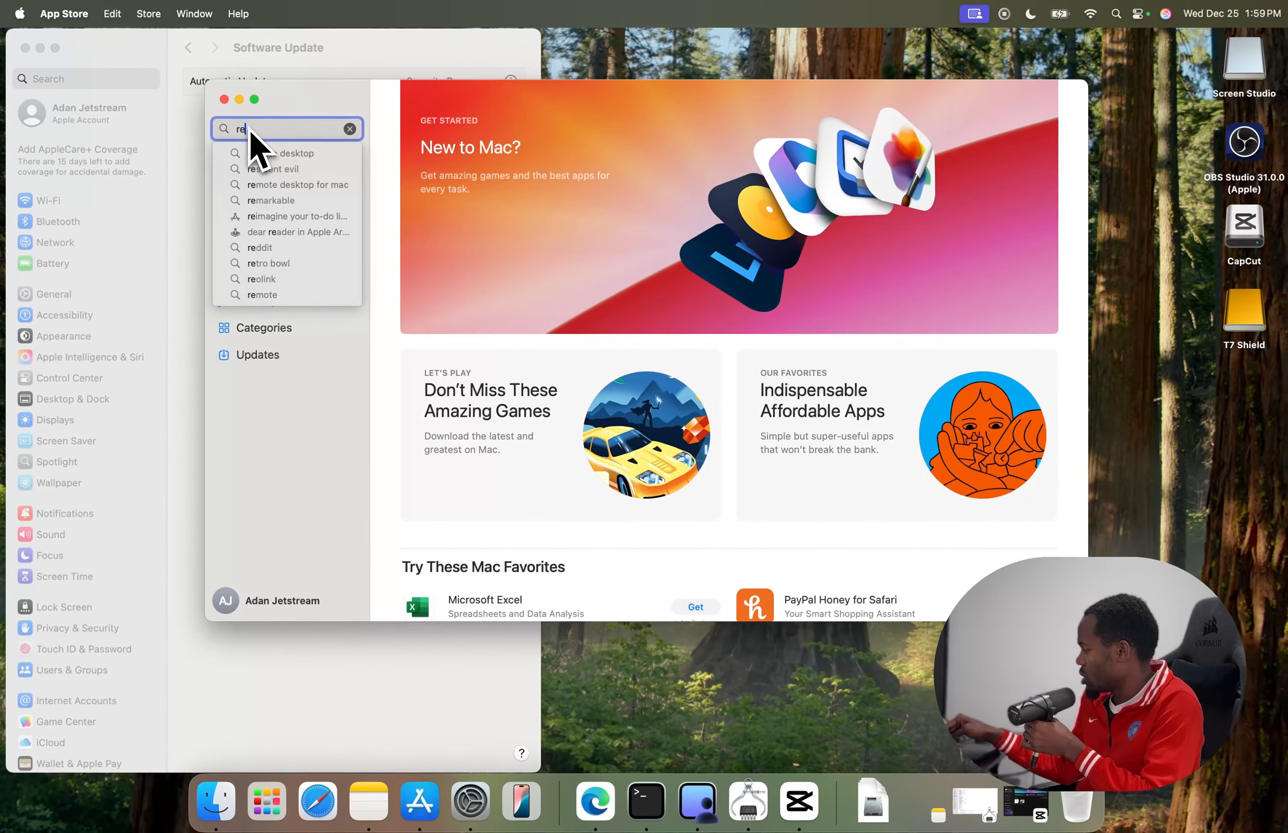
key(Return)
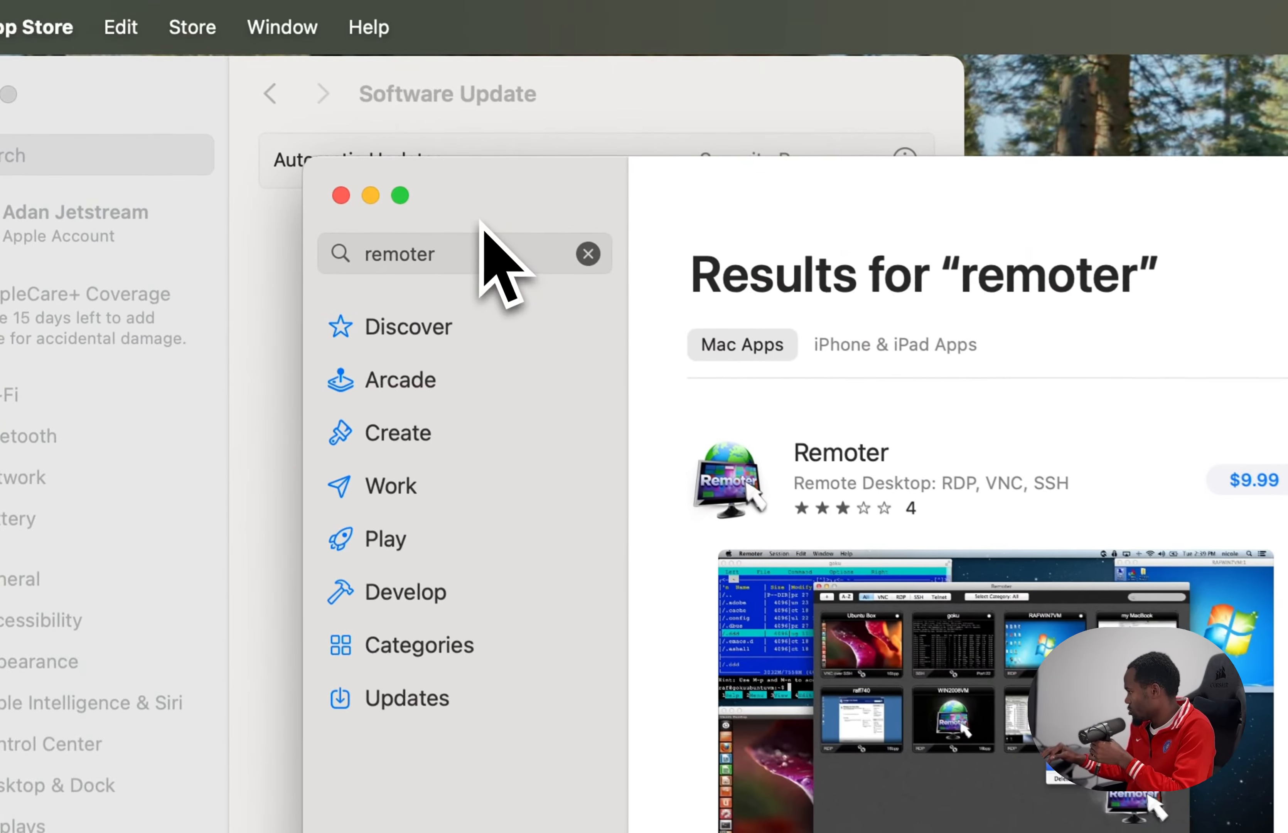
click(424, 223)
click(424, 222)
key(BackSpace)
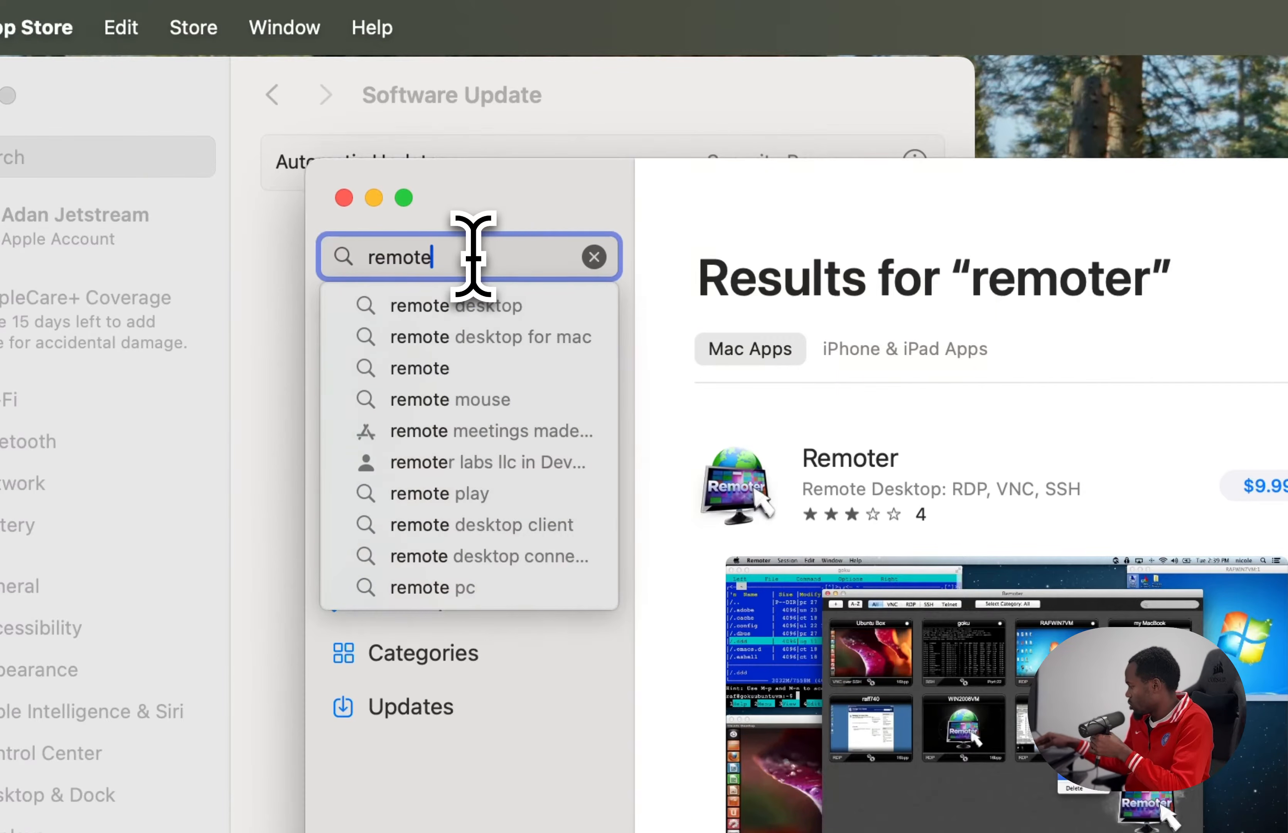
key(Return)
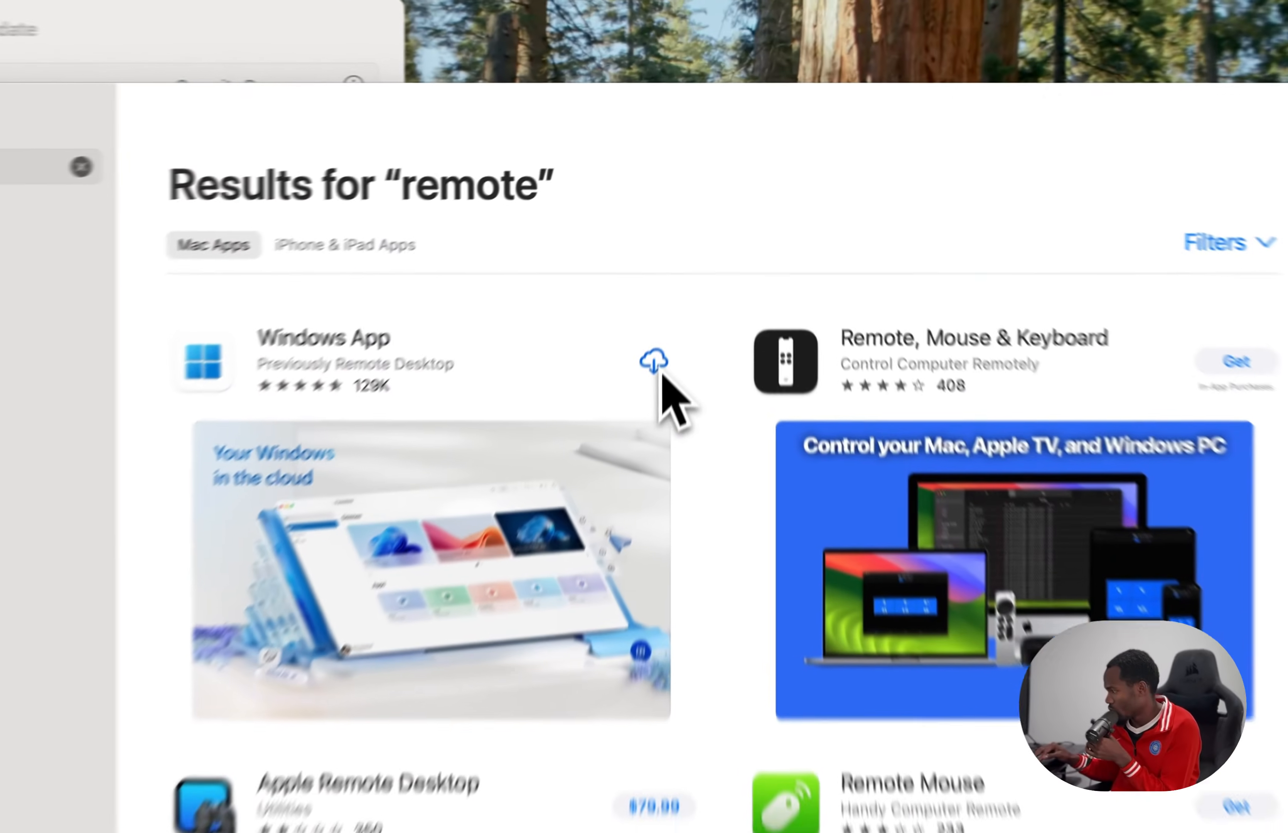
Download Windows App from the search results and open it.
click(686, 244)
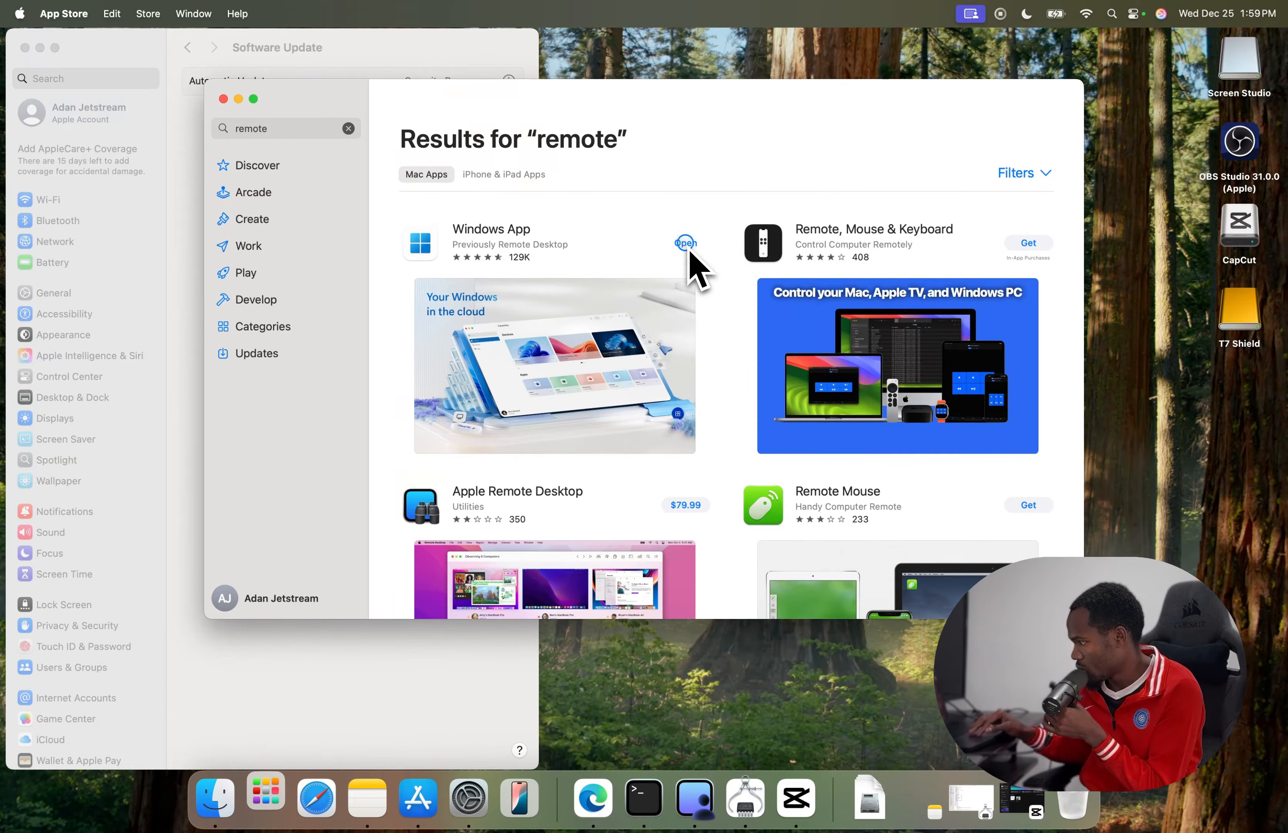
click(686, 245)
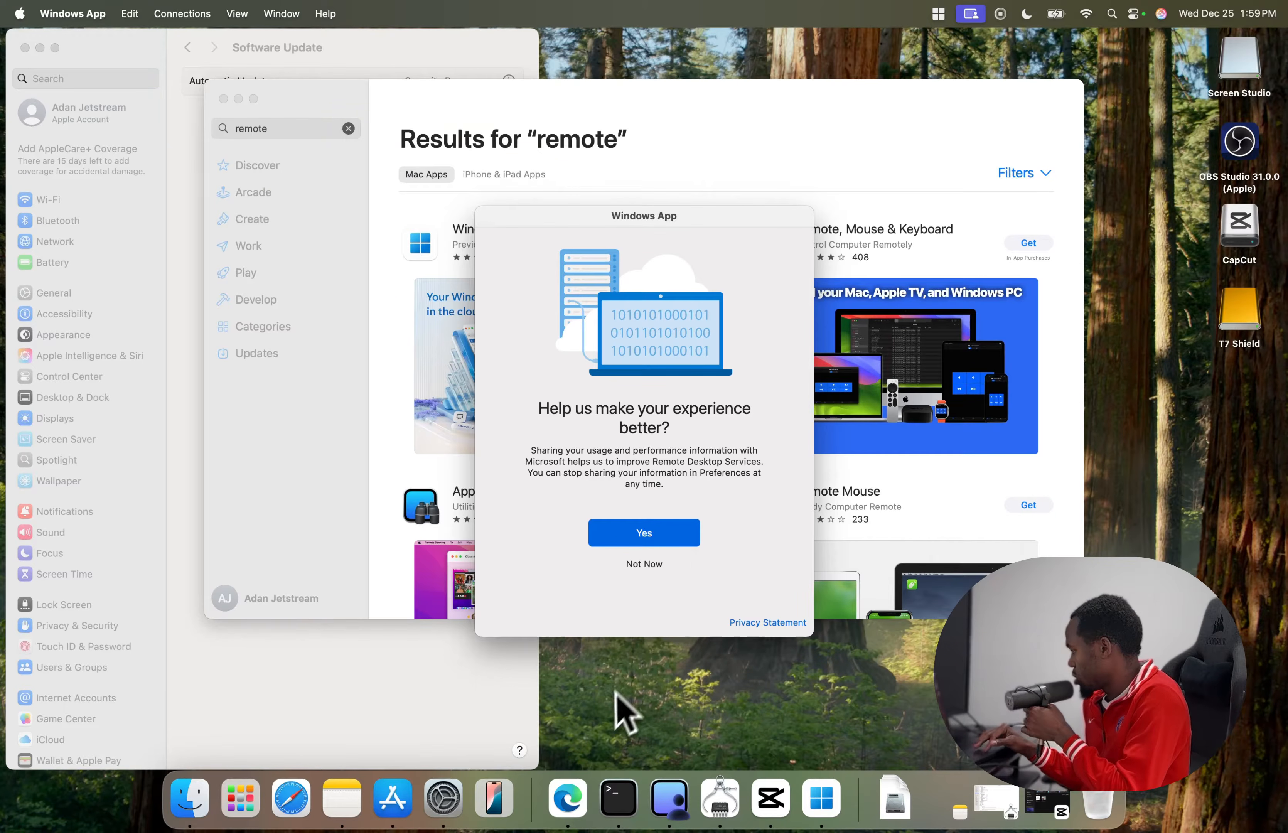
Agree to share usage information with Microsoft and grant Windows App access to the microphone and camera.
click(646, 534)
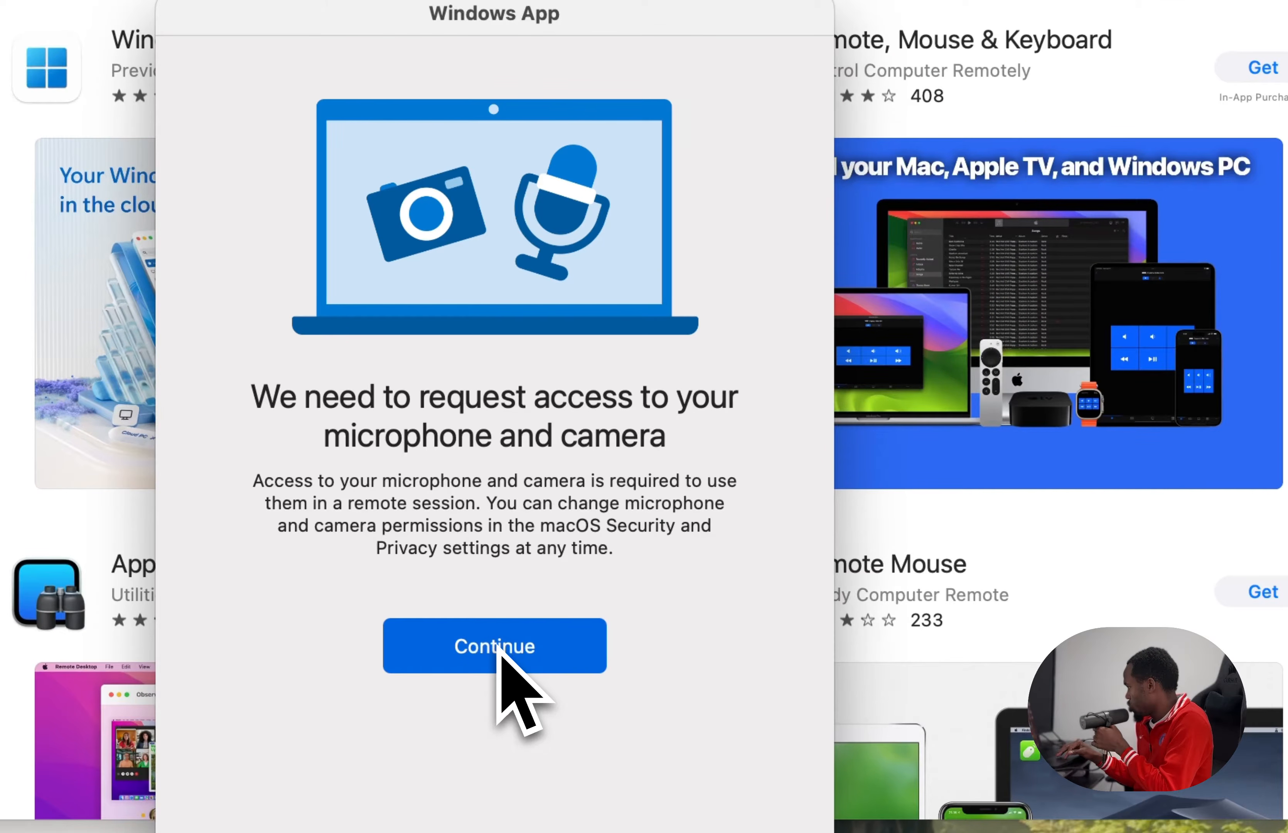
click(497, 649)
click(578, 183)
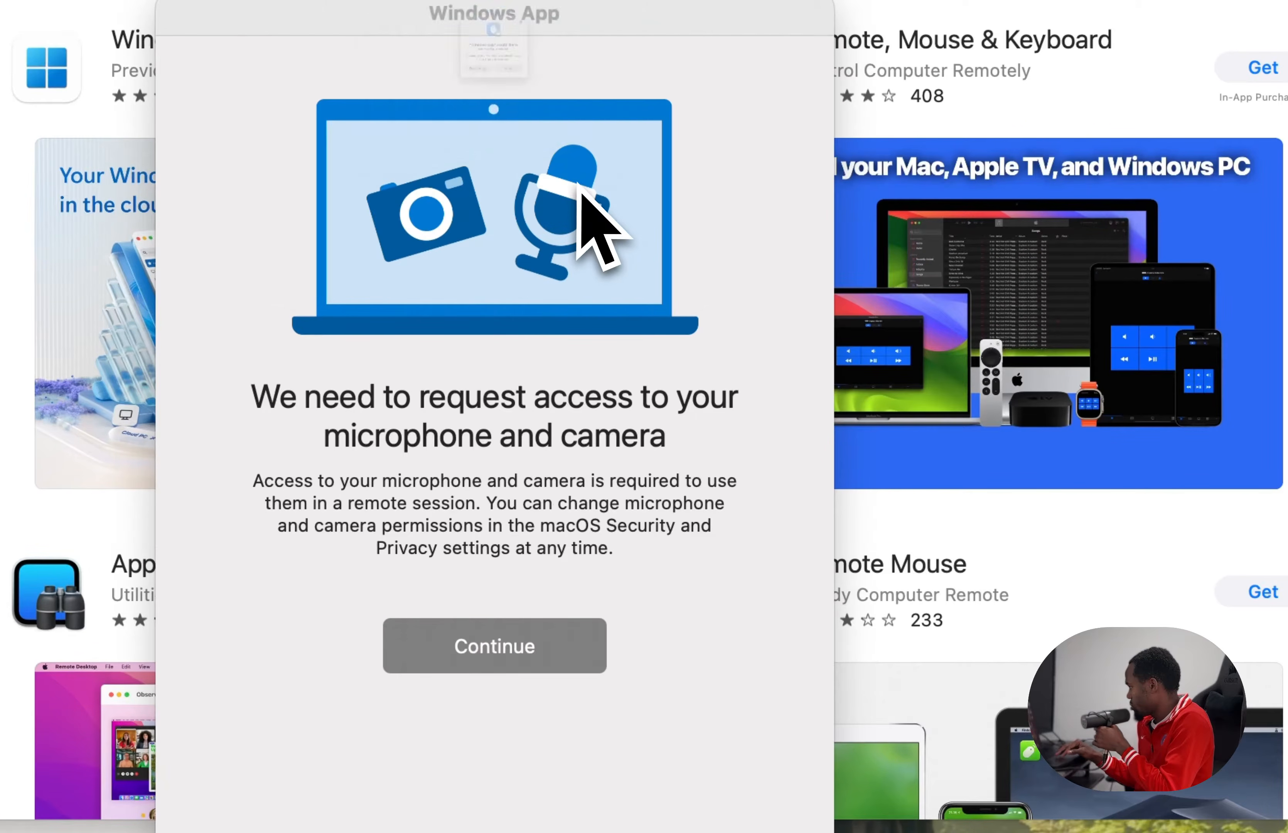
click(584, 172)
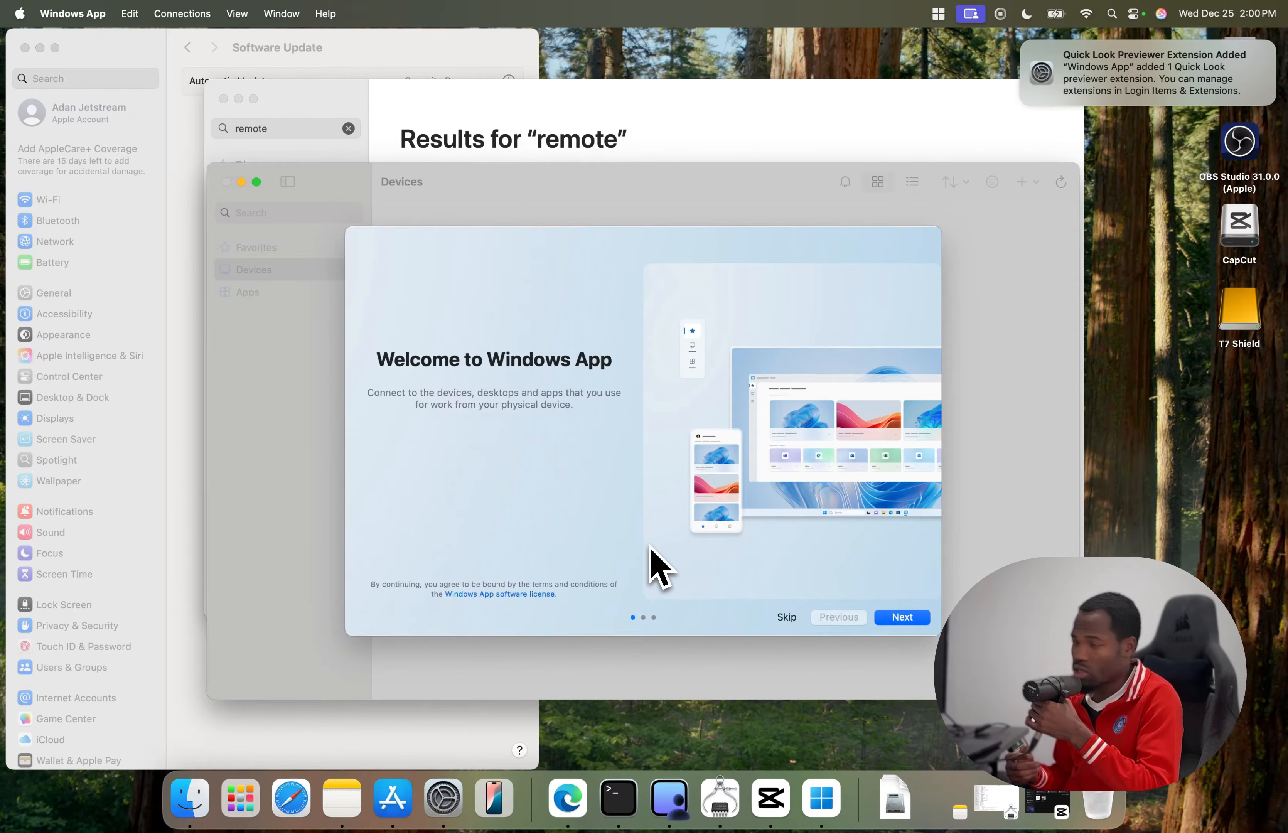
Complete the Windows App welcome tour and allow the app to find devices on local networks.
click(900, 617)
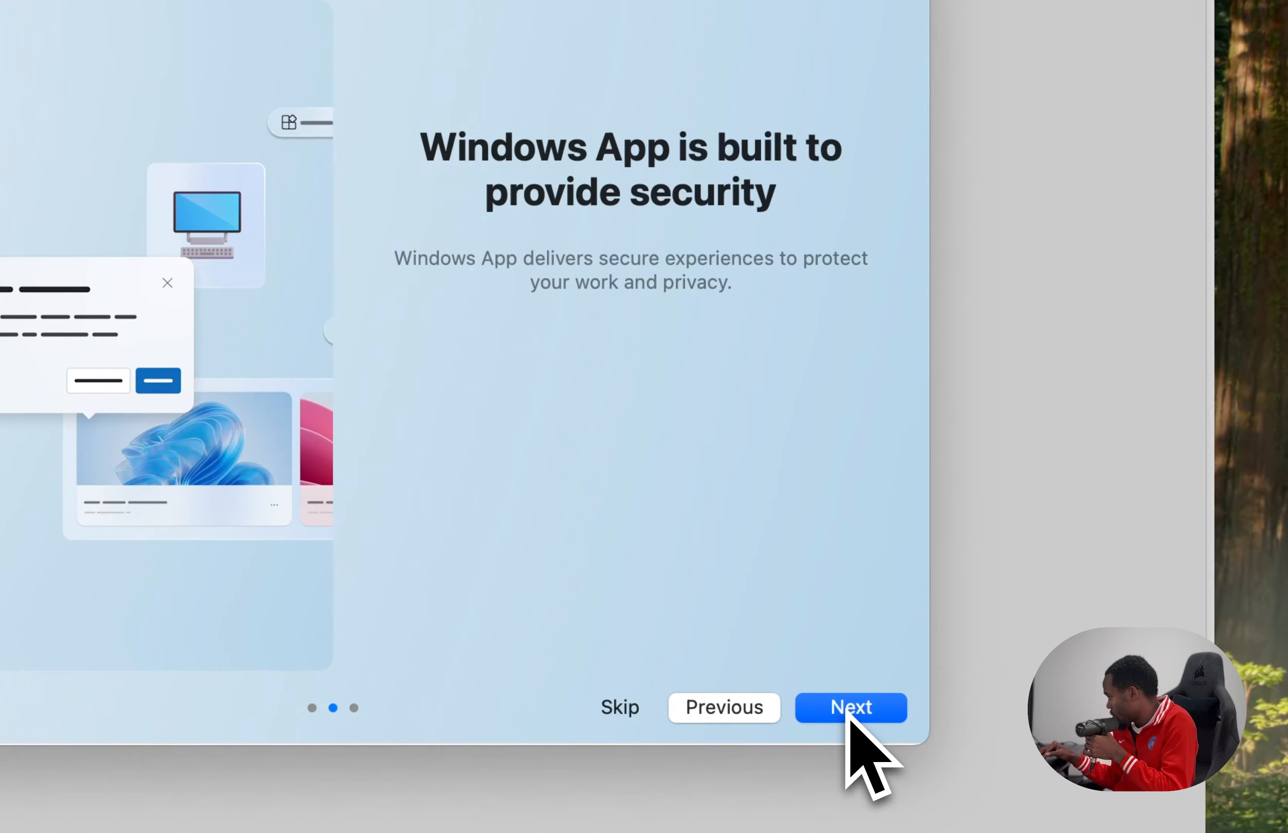
click(850, 713)
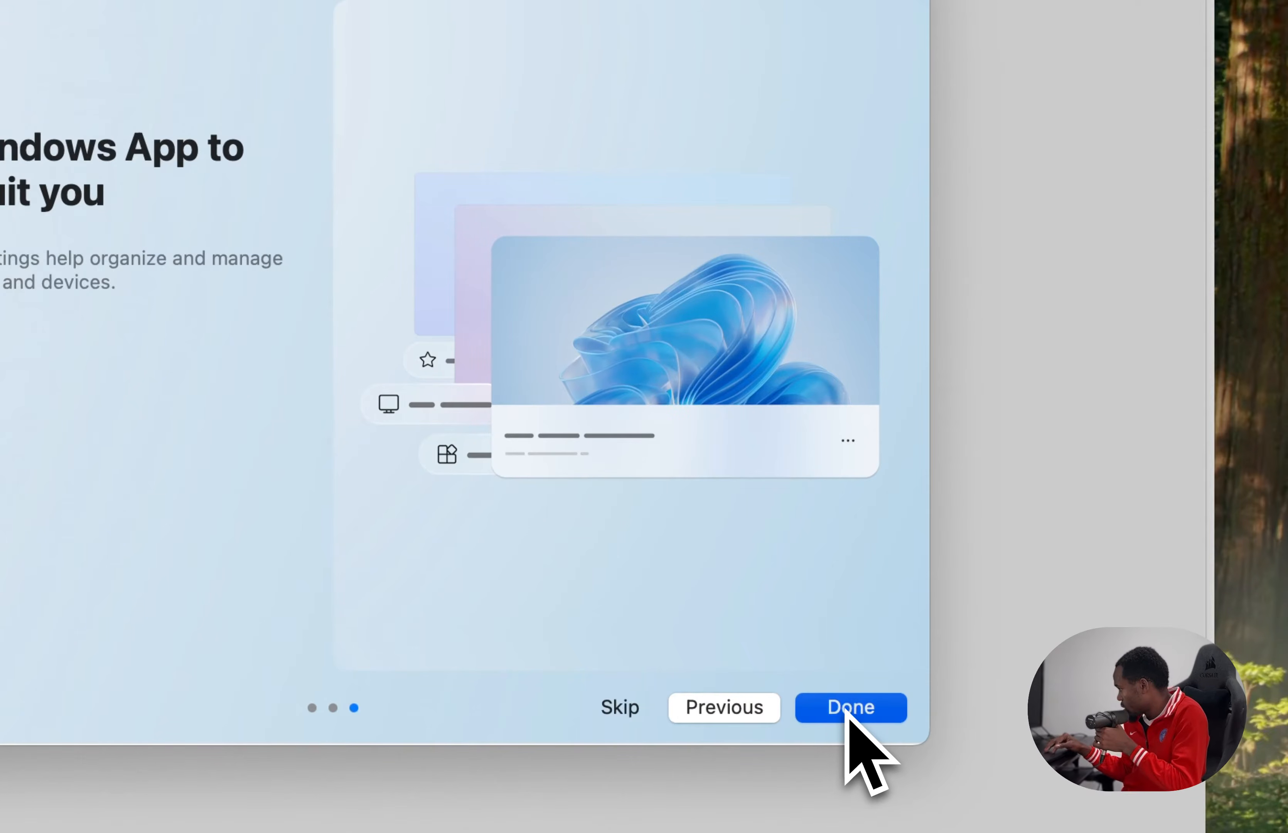
click(849, 710)
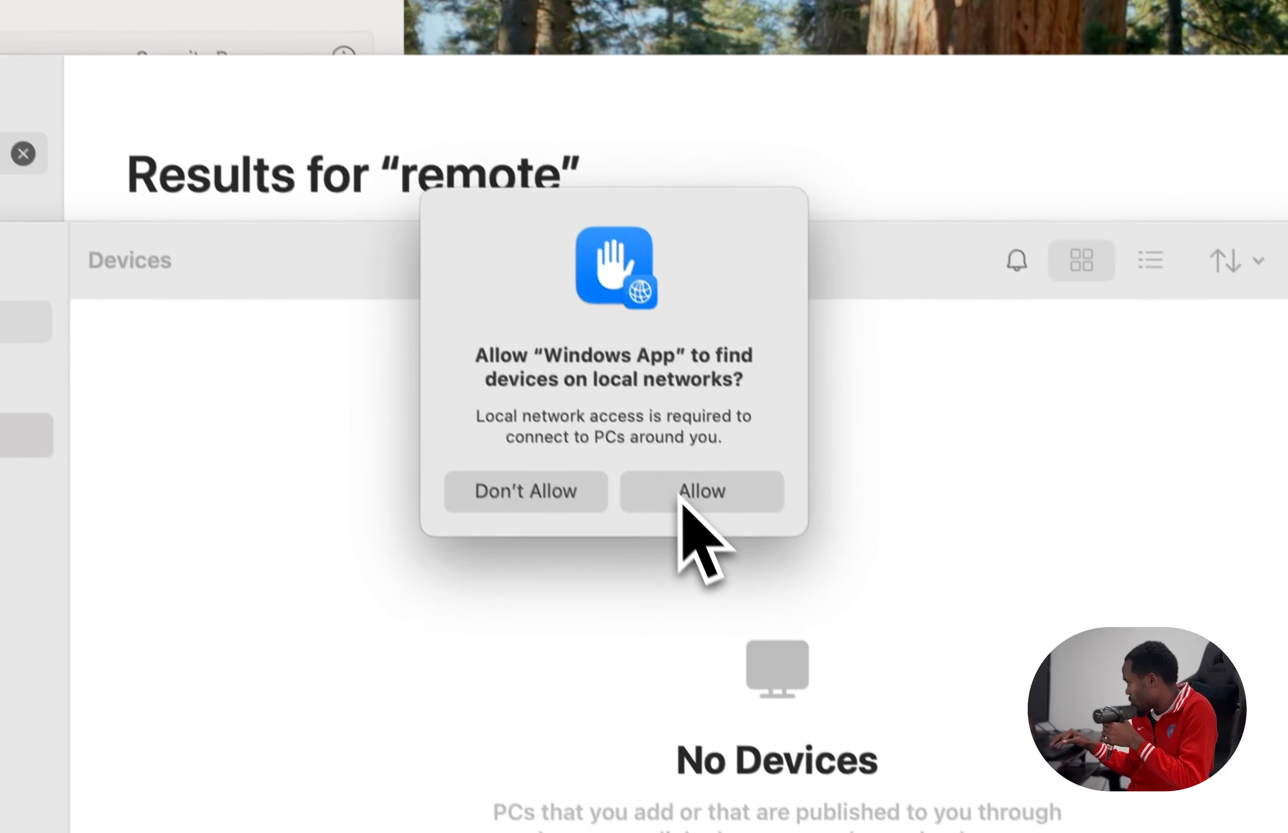
click(547, 287)
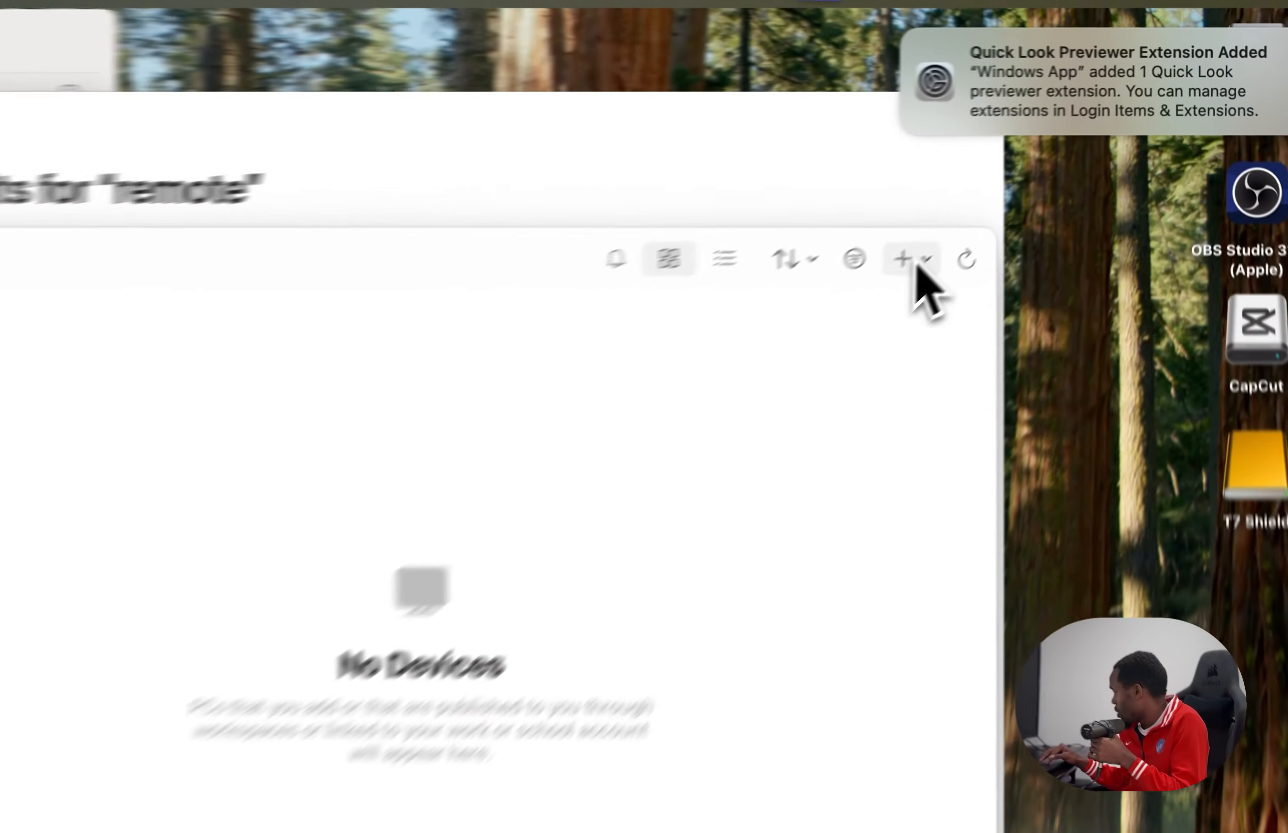
Start adding a new PC with 192.168.1.36 as its PC name.
click(1022, 182)
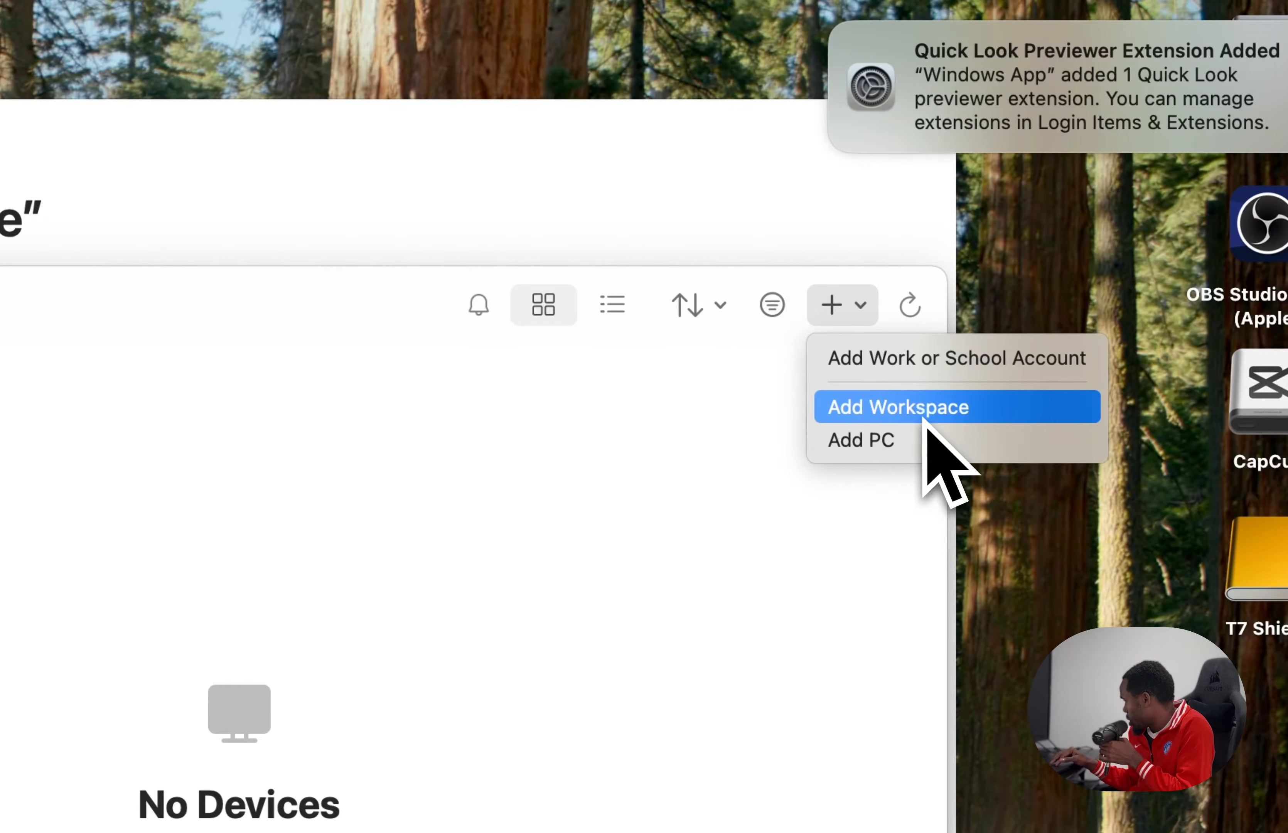
click(894, 444)
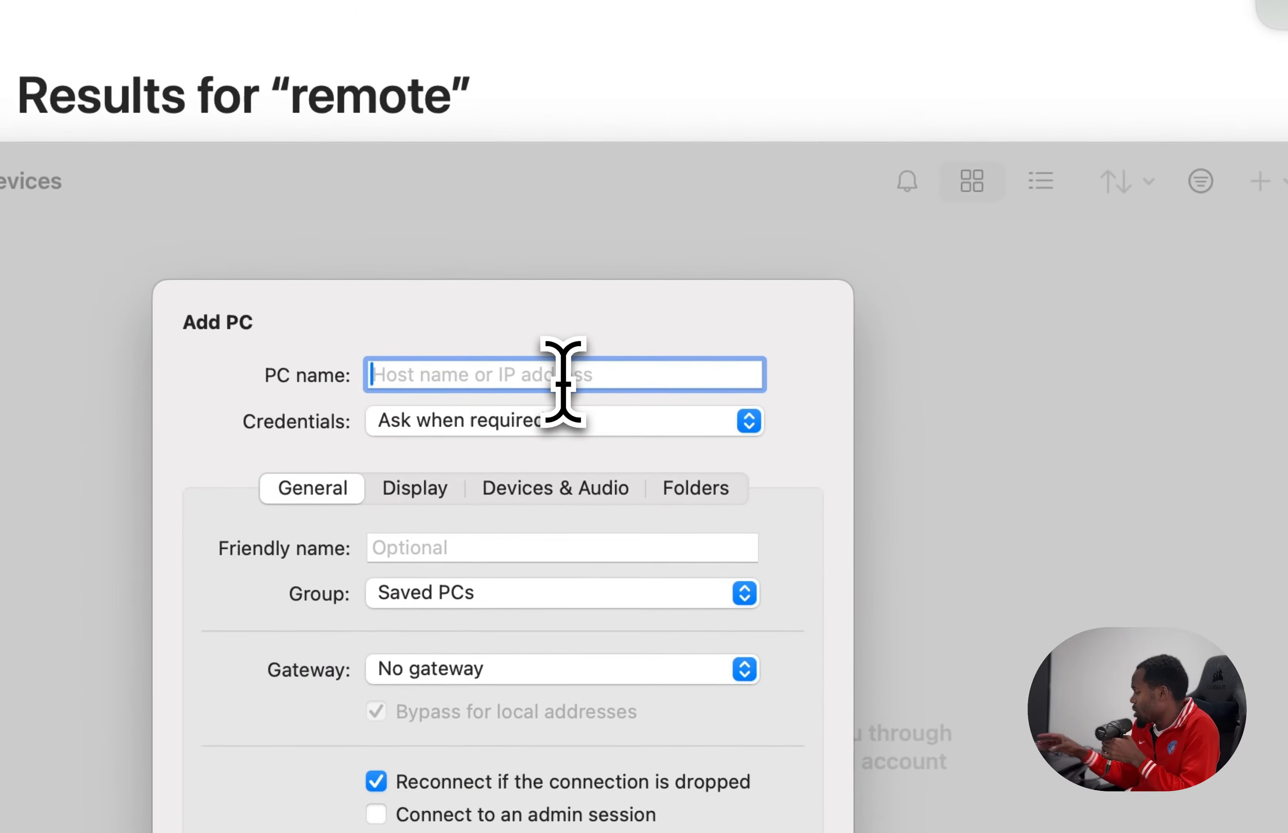
text(192.168.1.36)
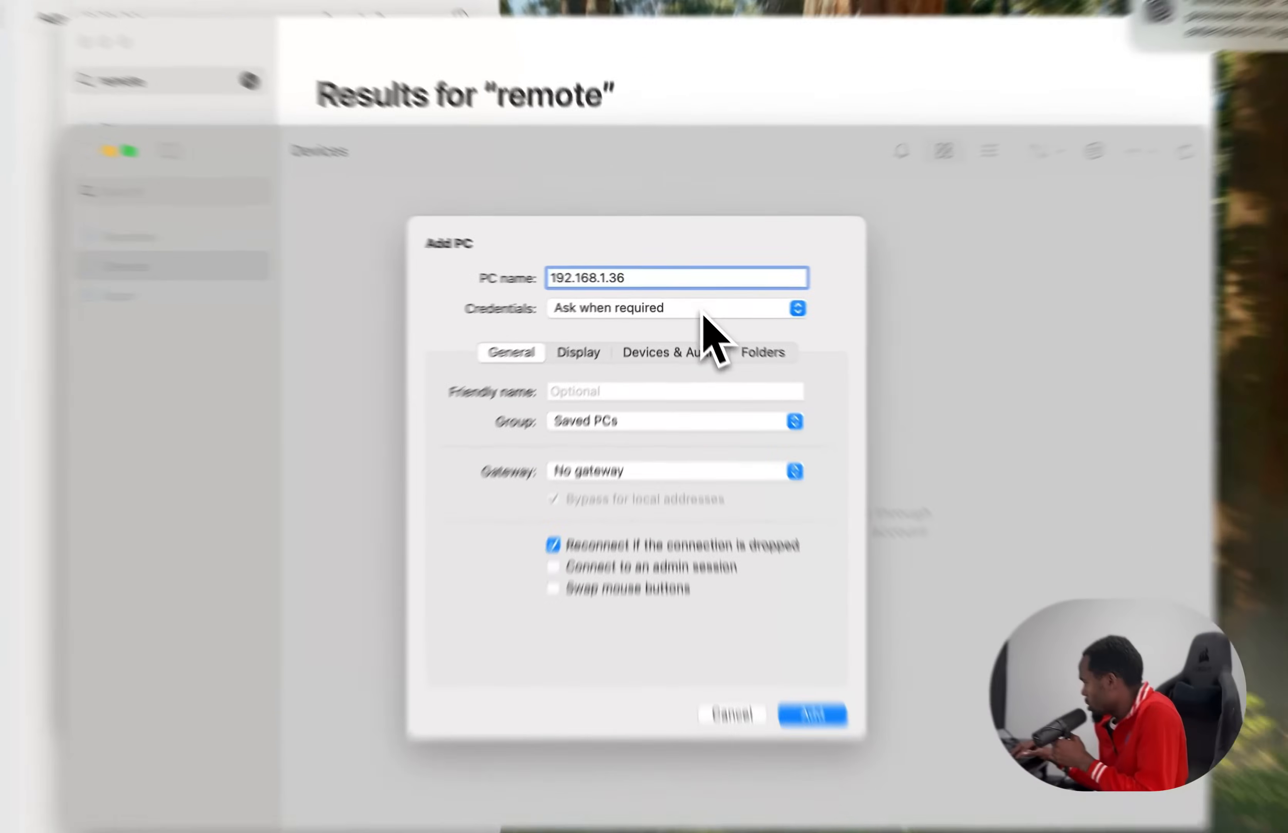
Add new credentials for the PC with the account username and password, using the friendly name ITeach Main.
click(694, 305)
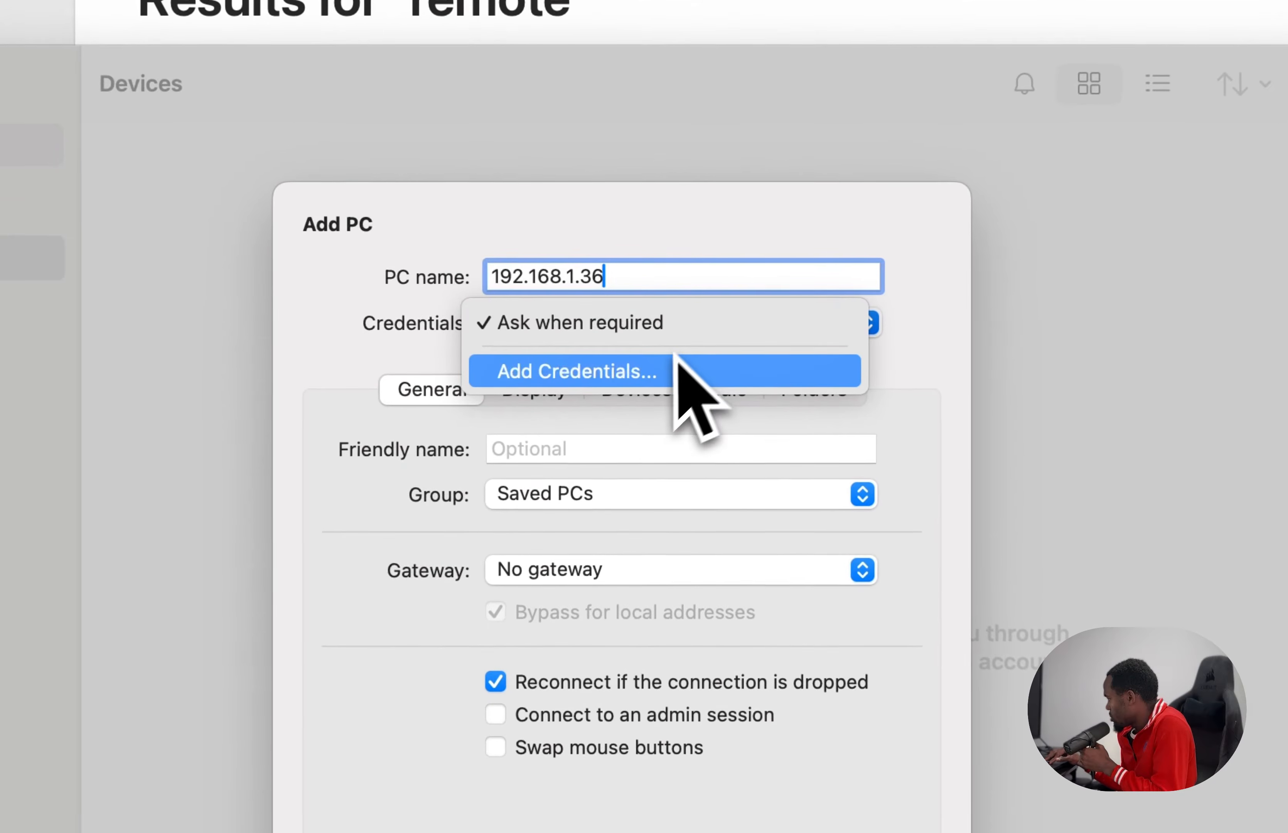
click(661, 371)
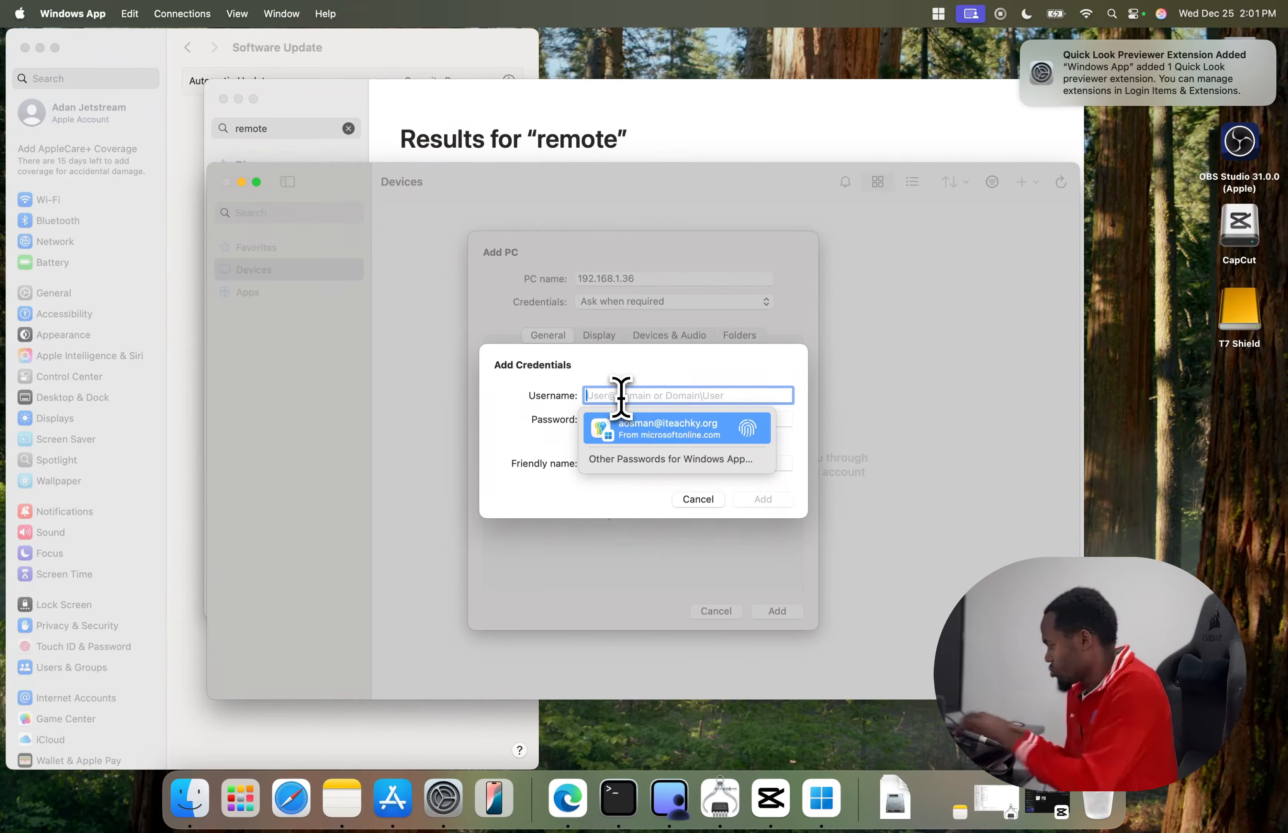
text(ITeachski)
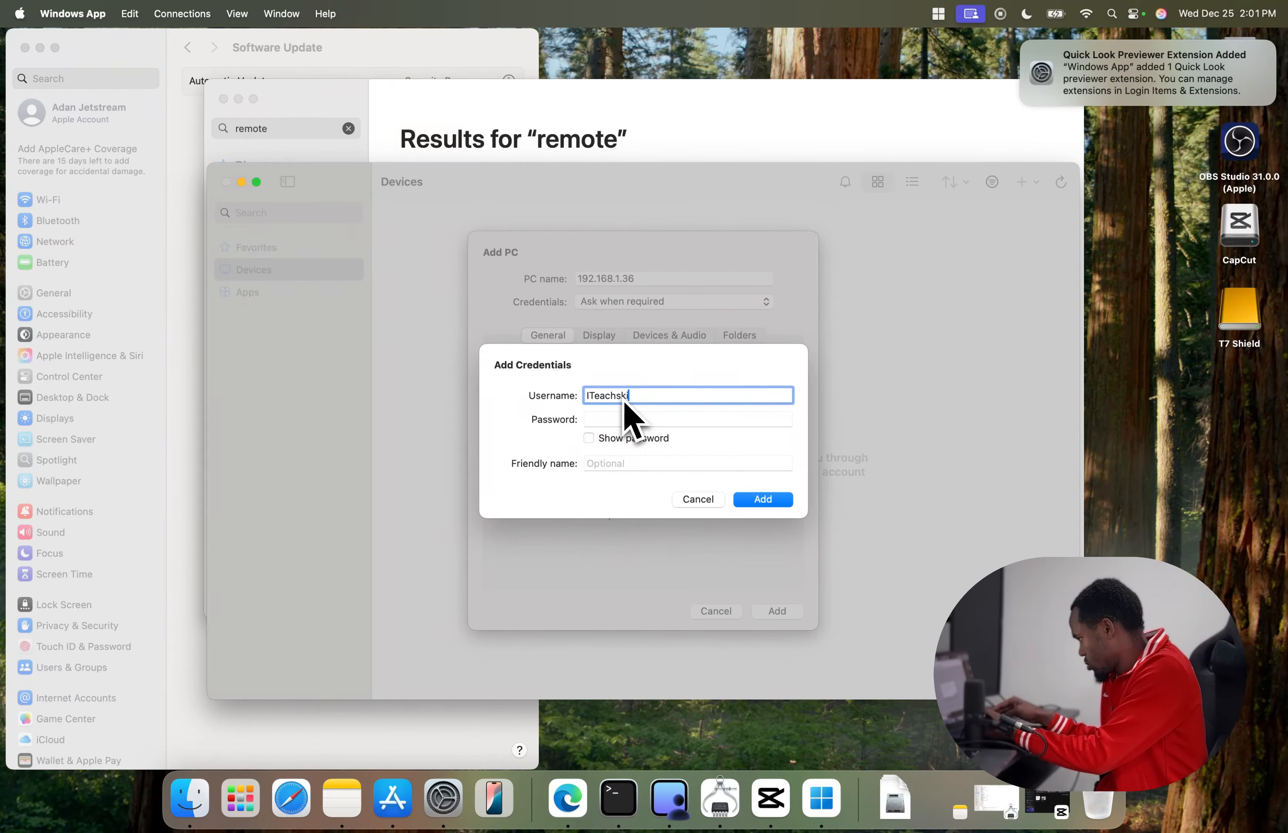
text(llz)
key(Tab)
text(•••••••••)
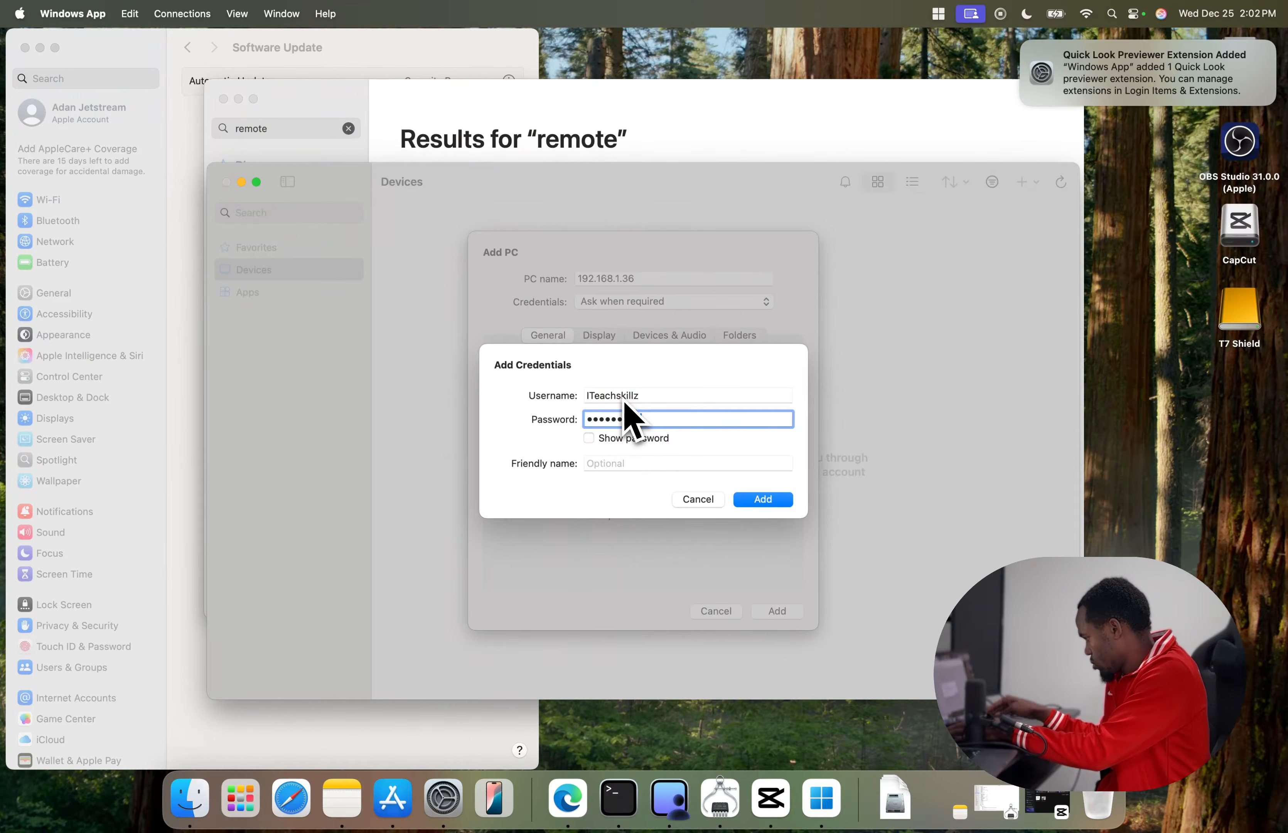
text(••••)
click(631, 462)
text(ITeach Main)
click(744, 498)
Set the PC's friendly name to ITeach Main PC and add it to the saved devices.
click(610, 368)
text(ITea)
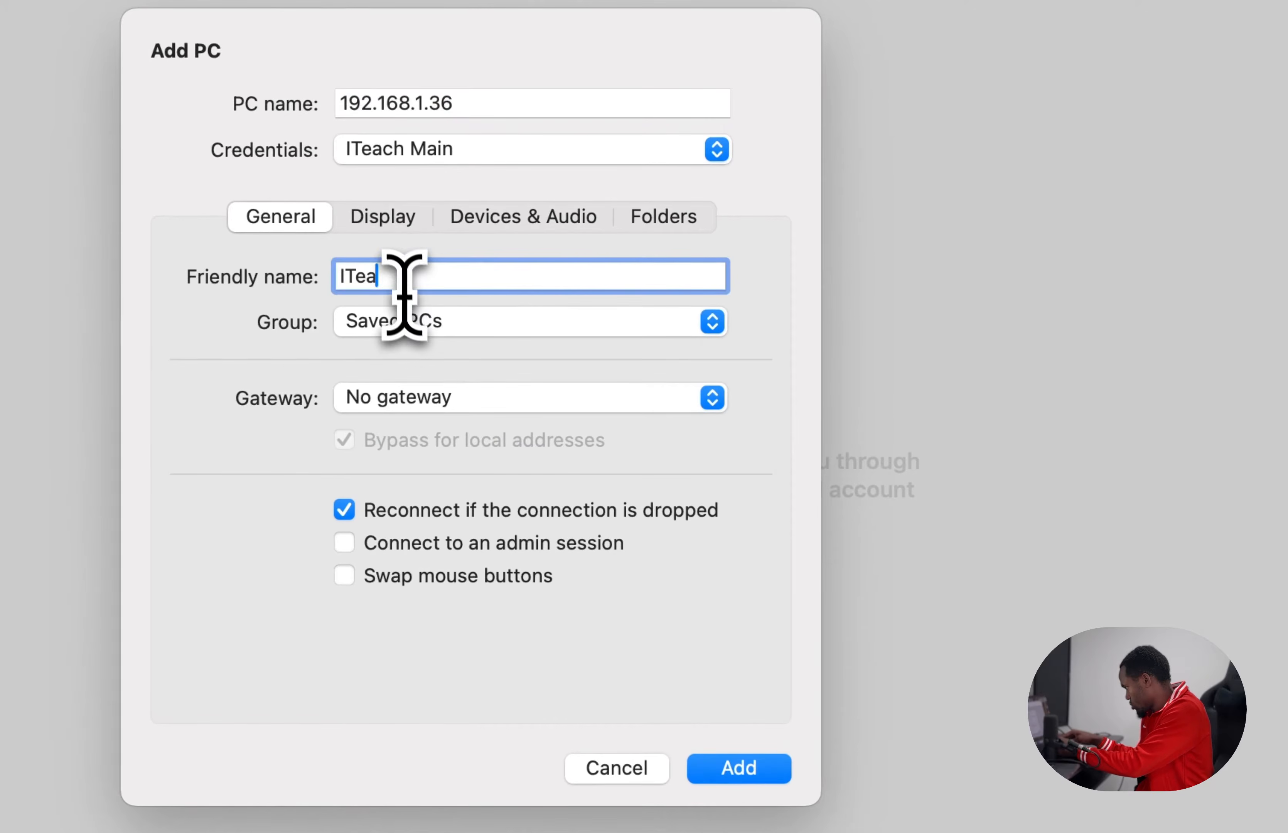
text(ch Main PC)
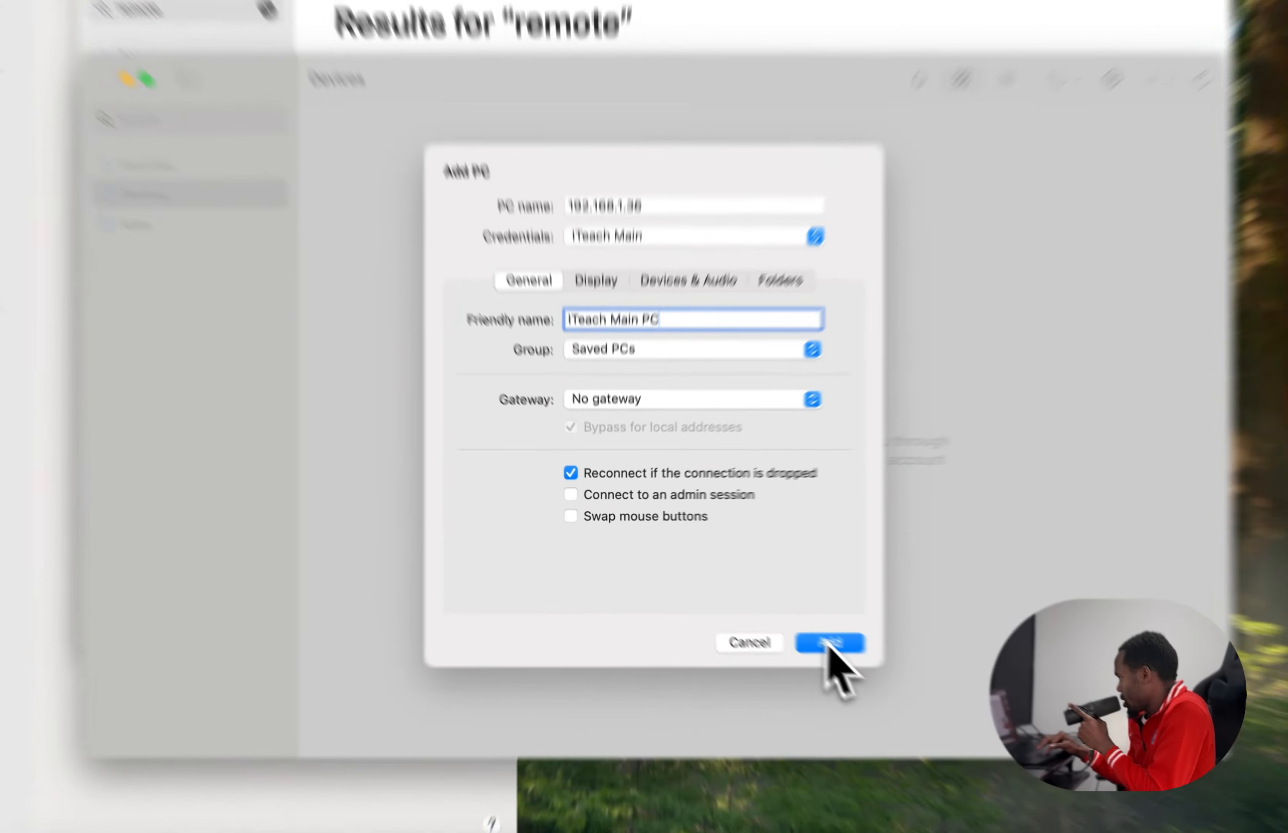
click(777, 611)
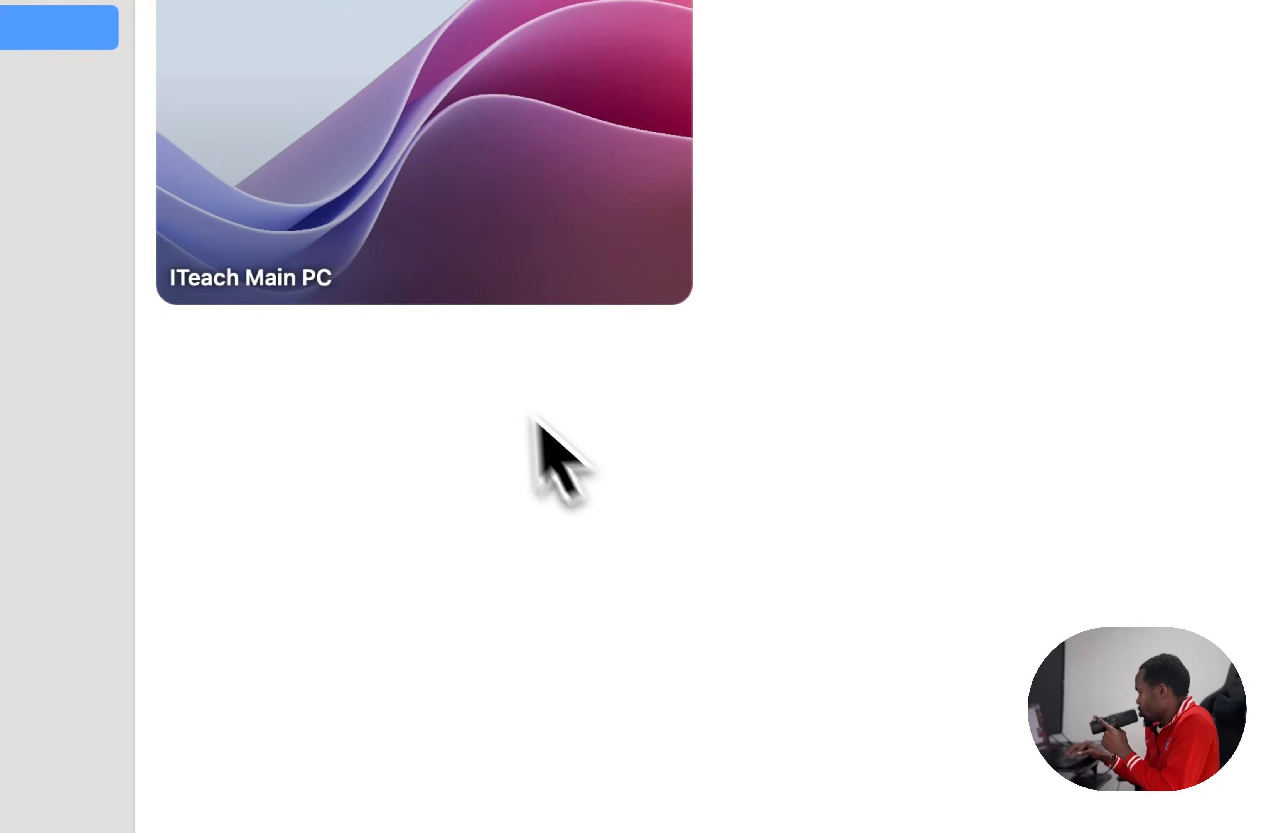
Connect to ITeach Main PC and continue despite the unverified certificate.
double_click(352, 132)
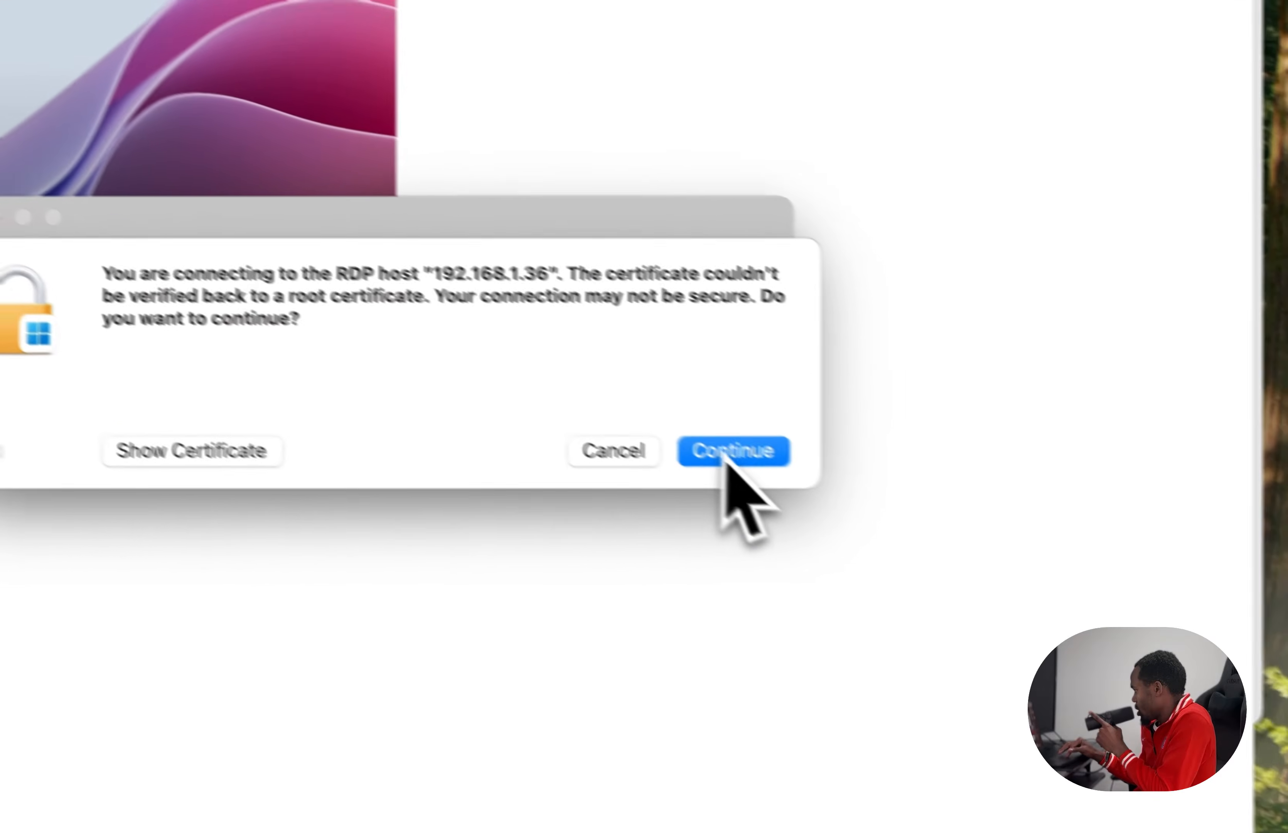
click(1003, 583)
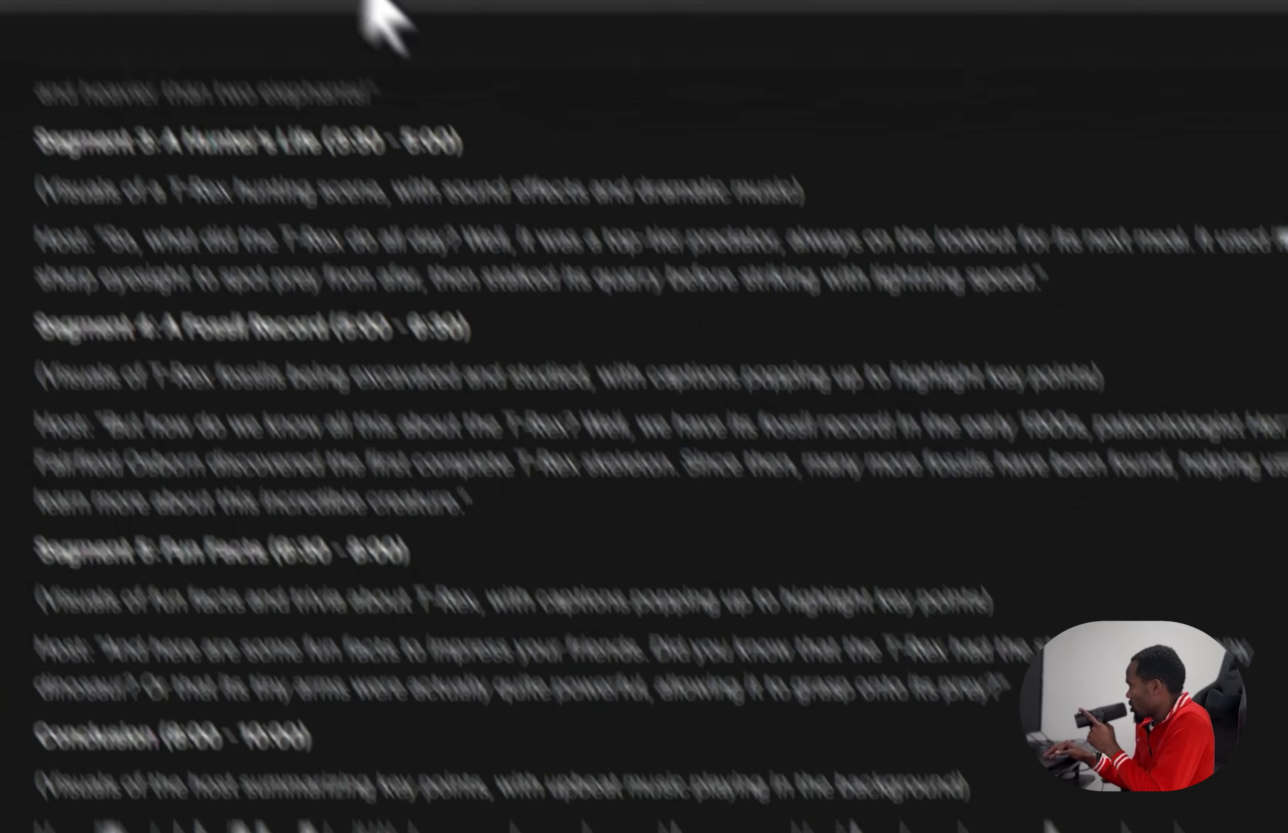
On the remote PC, bring up the Nutanix Web Console page and run winver to view the Windows version.
click(486, 78)
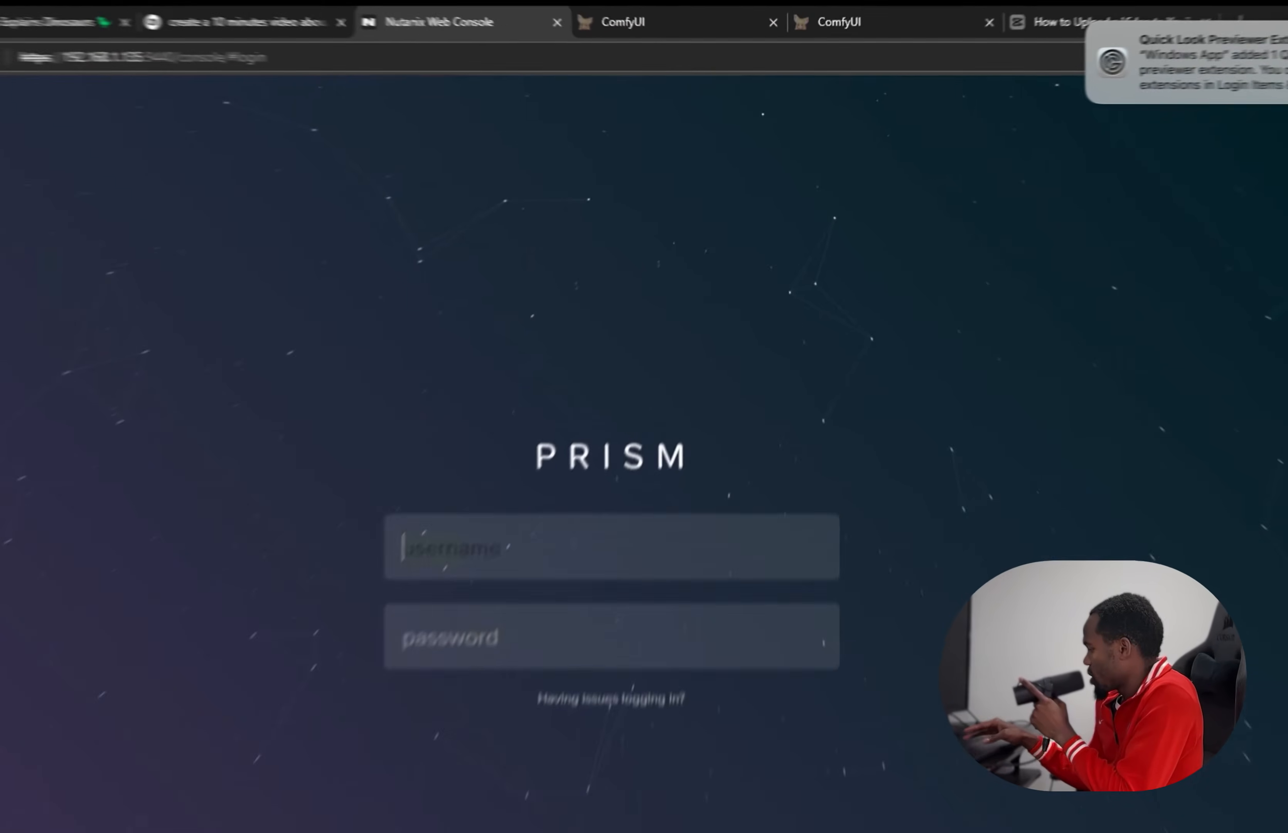
key(super)
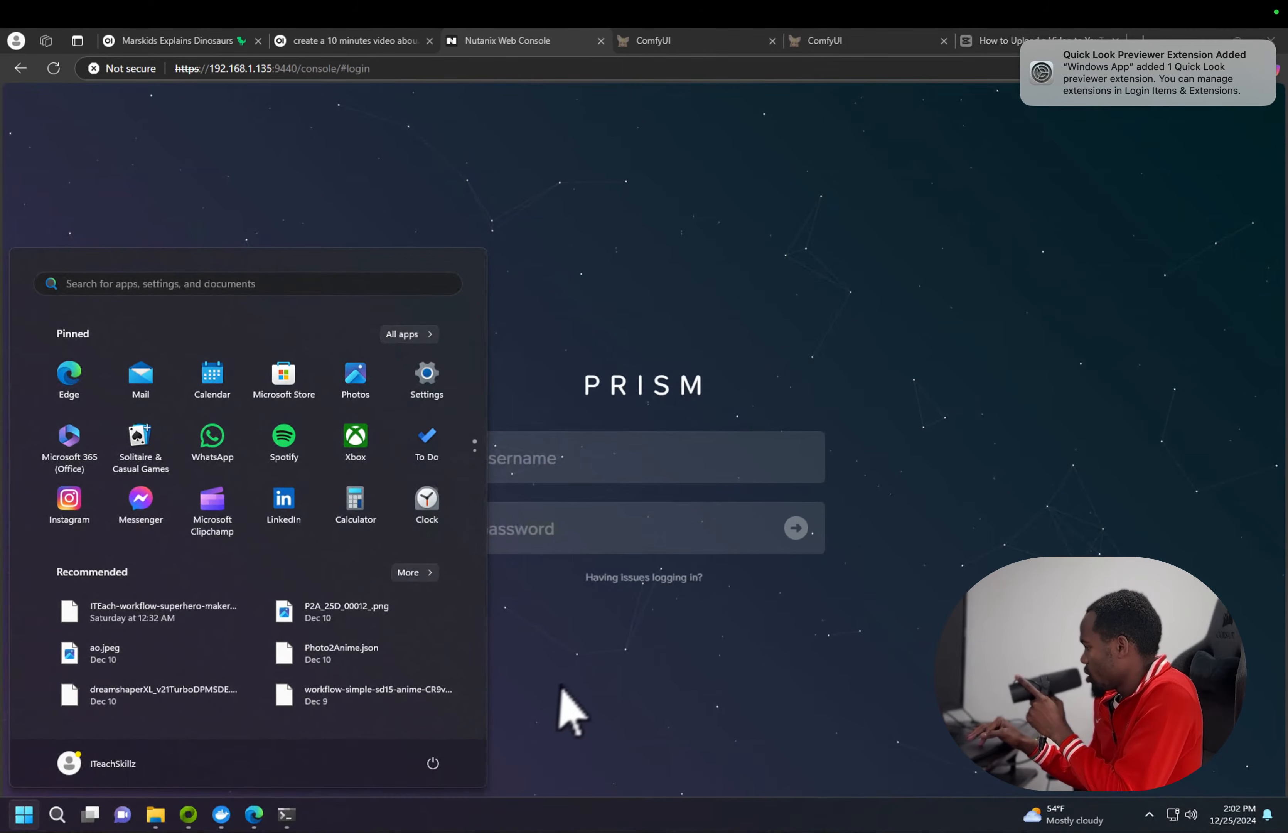
click(30, 810)
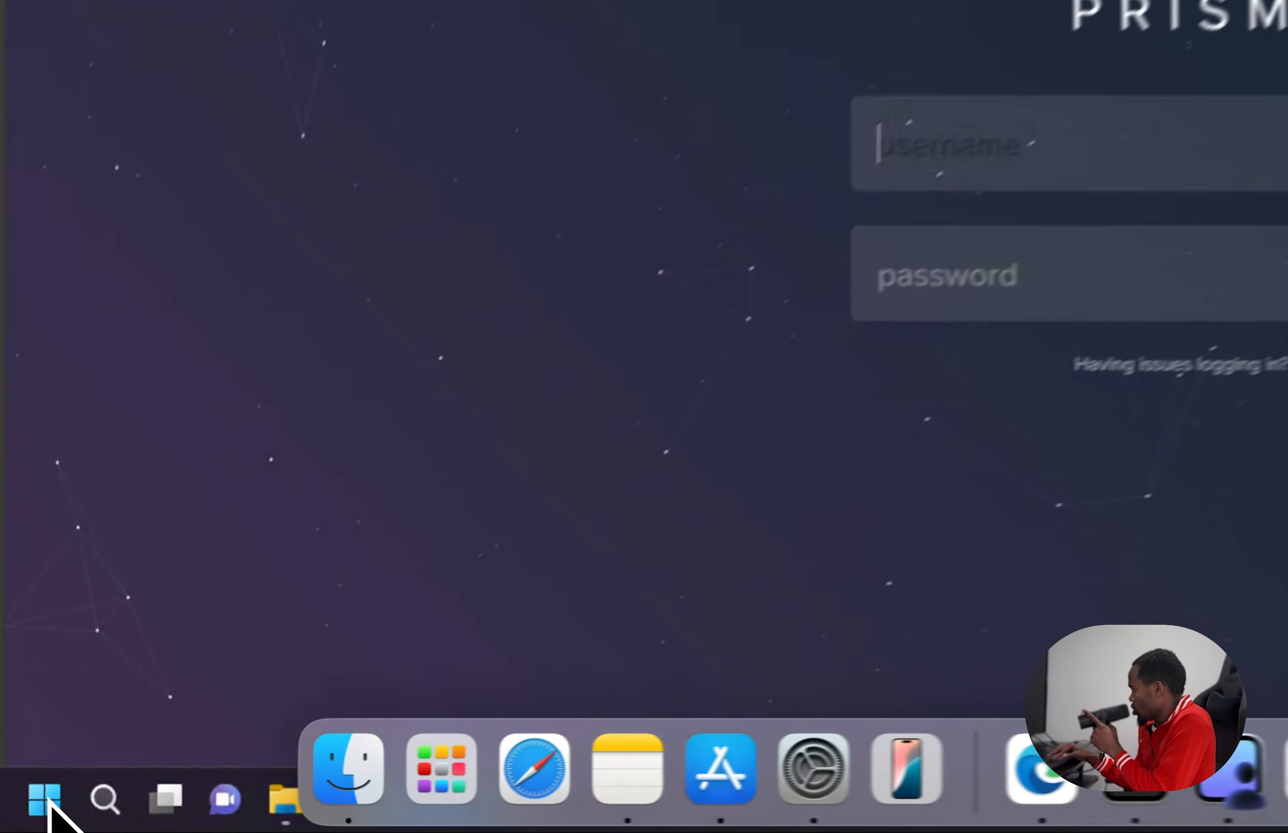
click(30, 810)
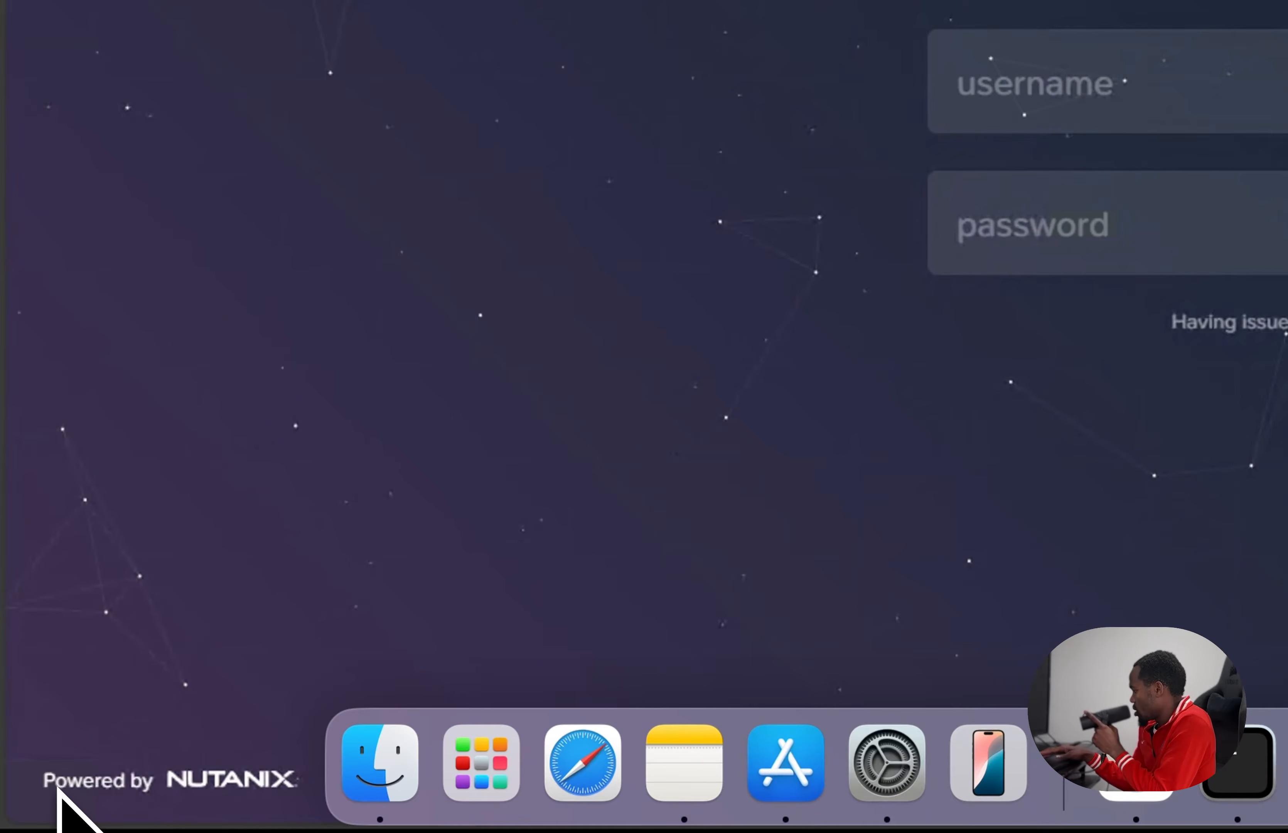
click(54, 796)
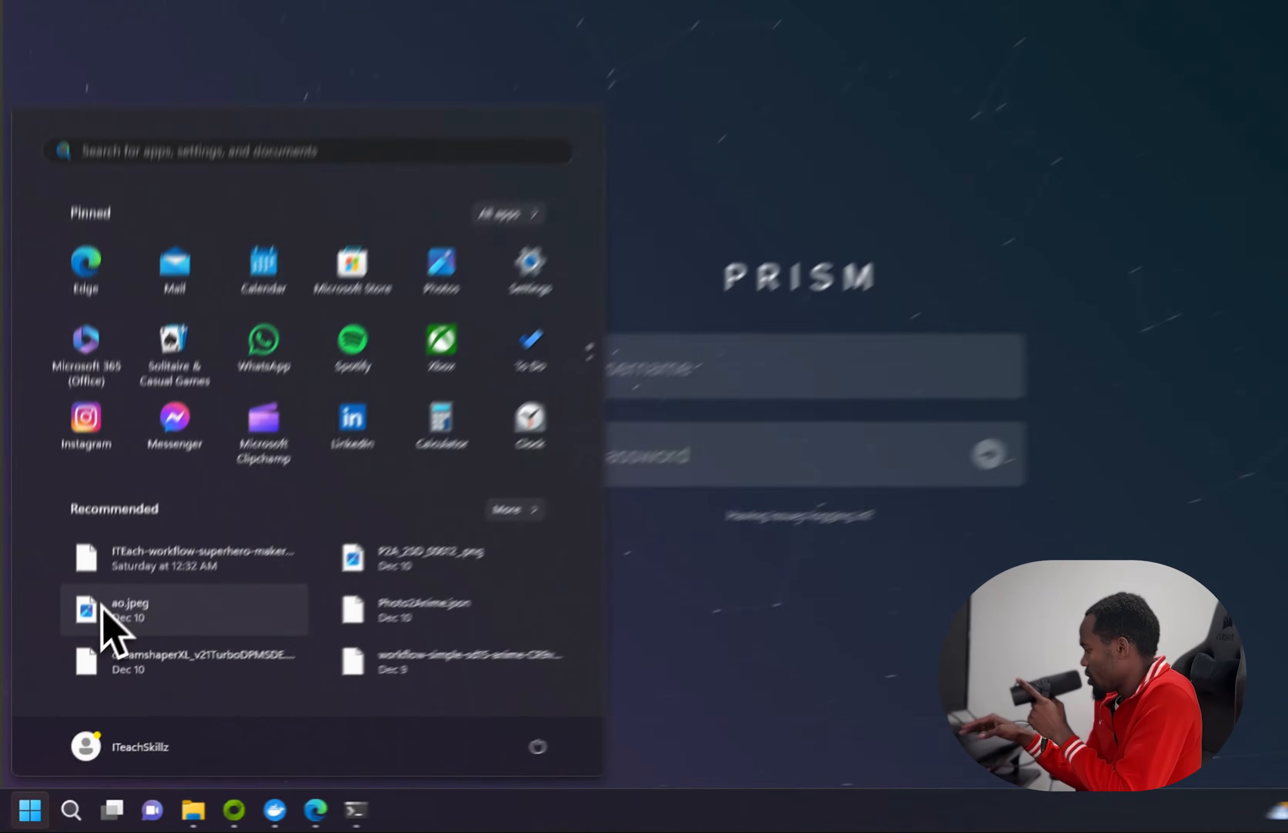
text(winver)
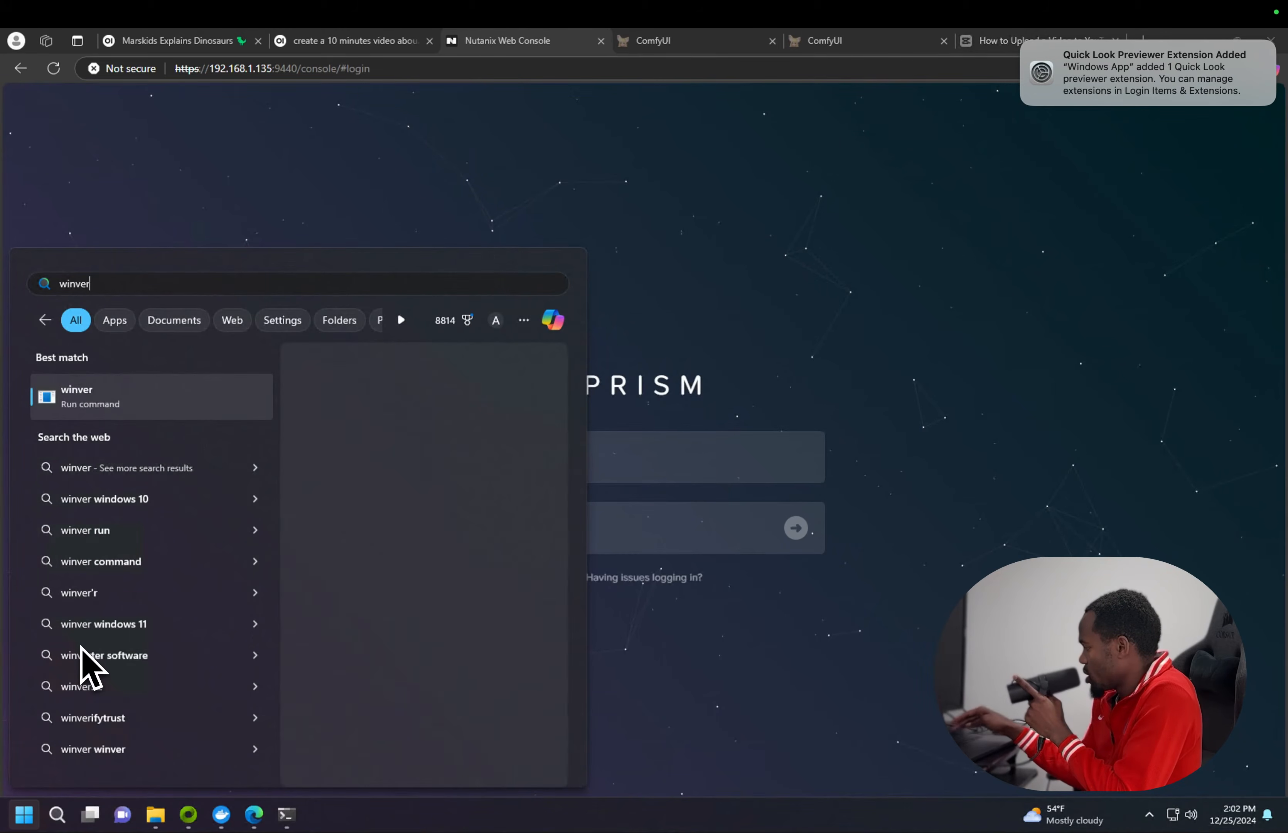
key(Return)
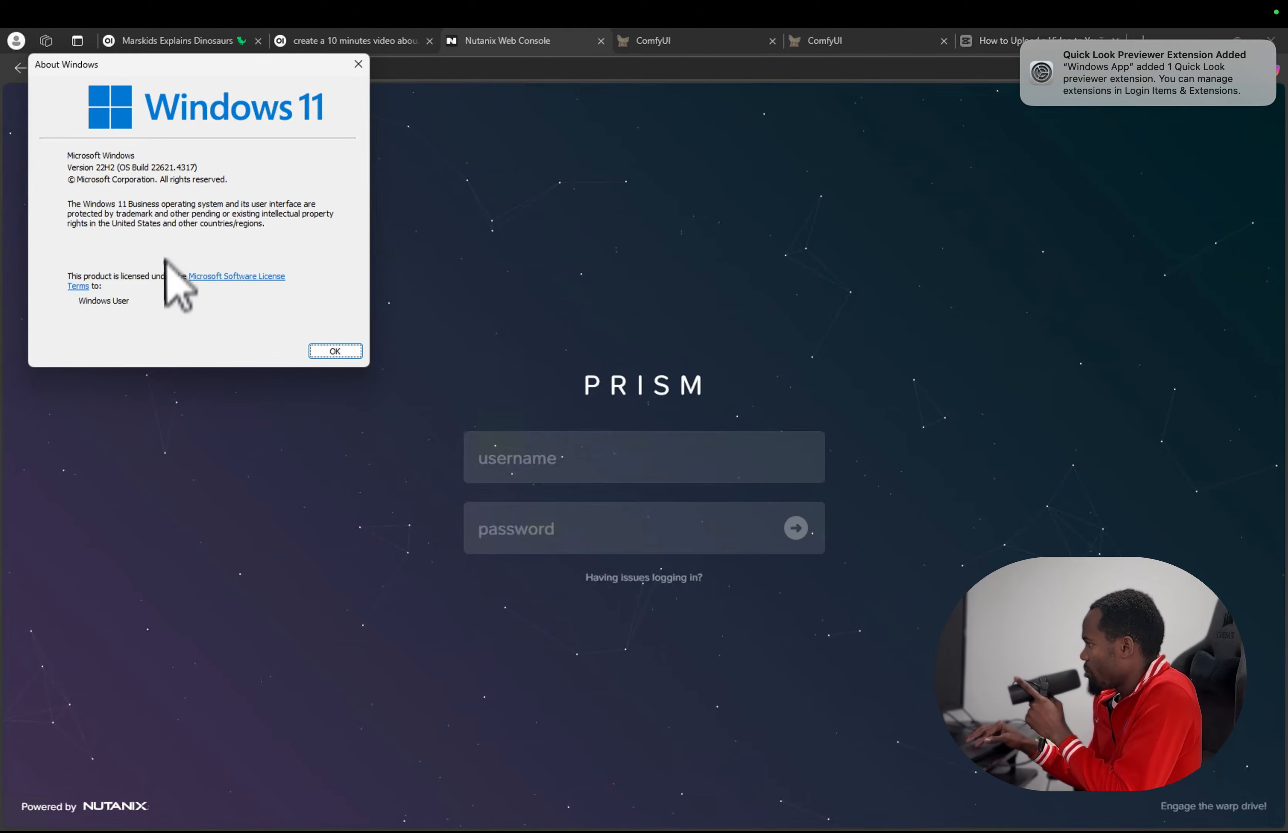
Bring up the File Explorer window on the remote PC.
key(super)
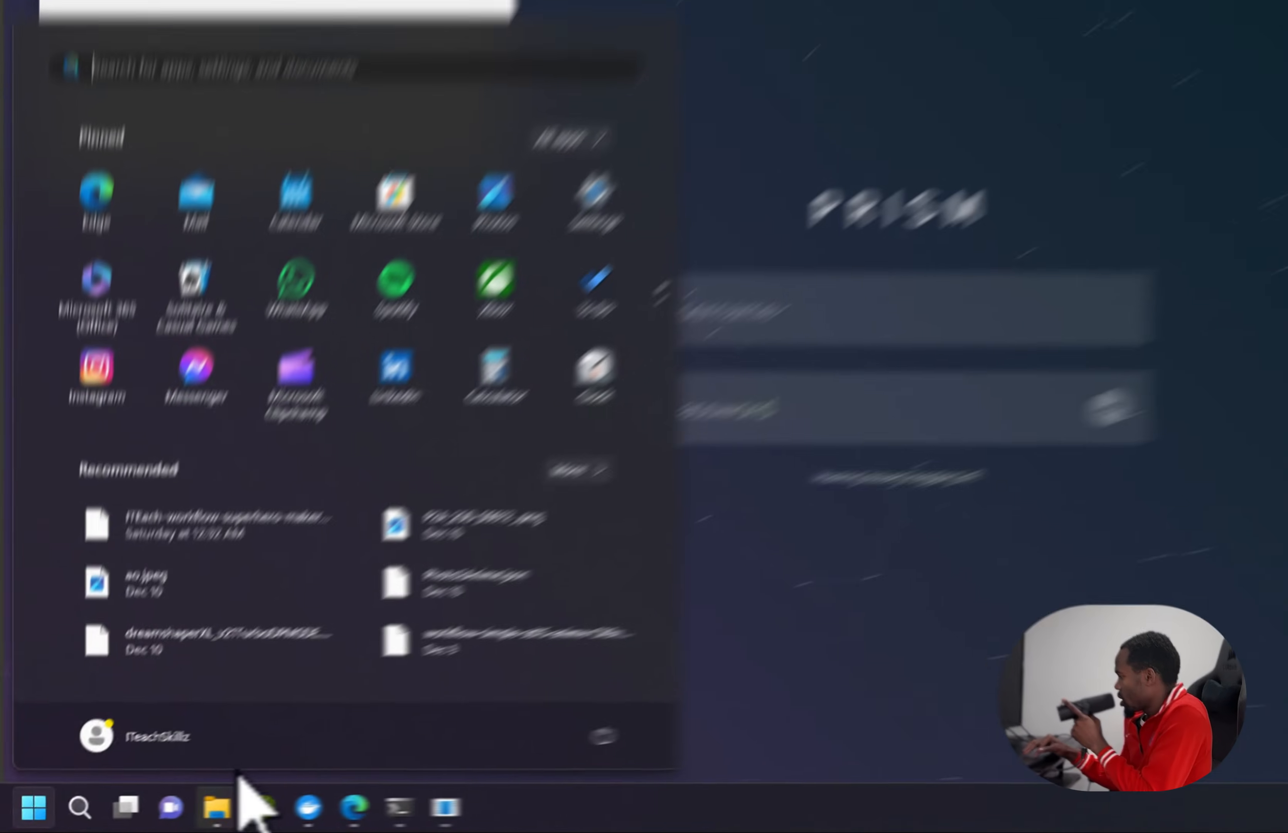
click(224, 804)
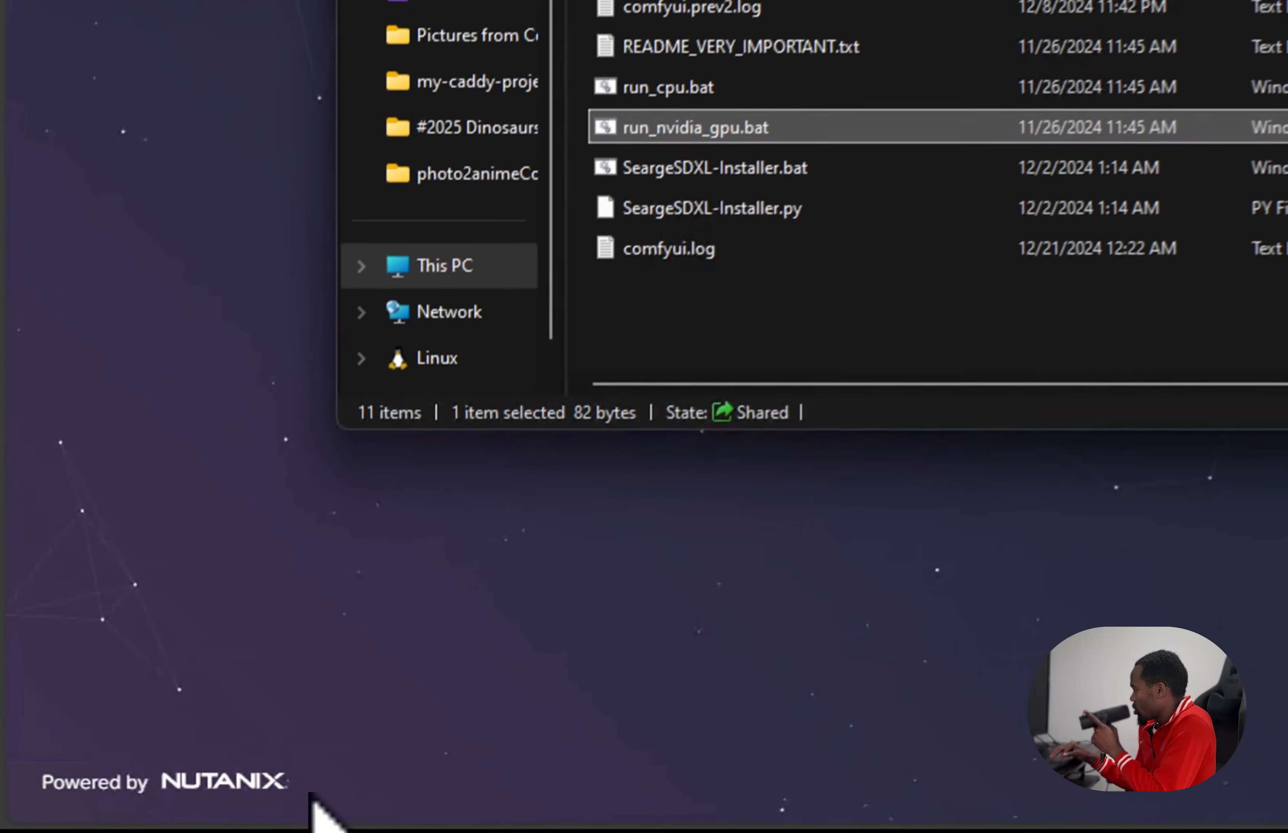
Open the properties of This PC from File Explorer to view the remote PC's system specifications.
click(459, 242)
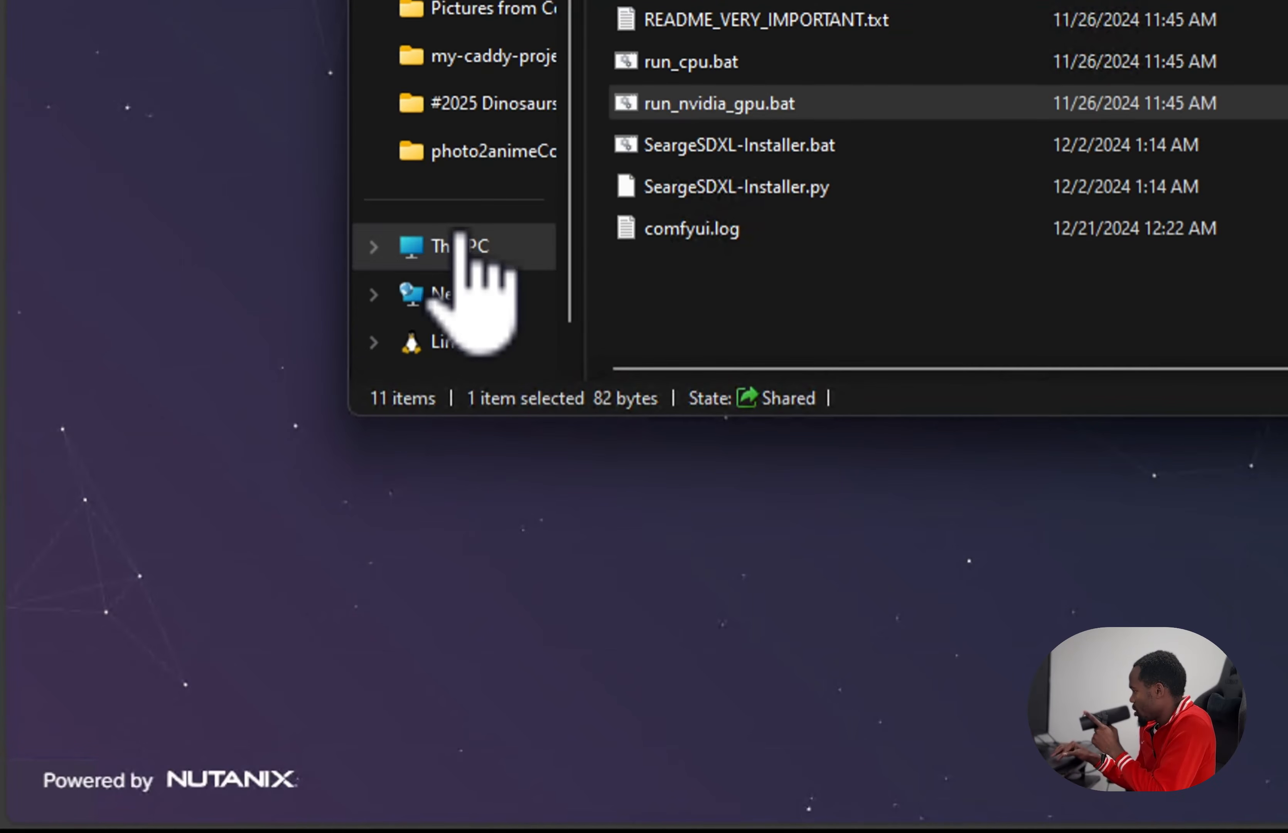
right_click(463, 241)
click(571, 143)
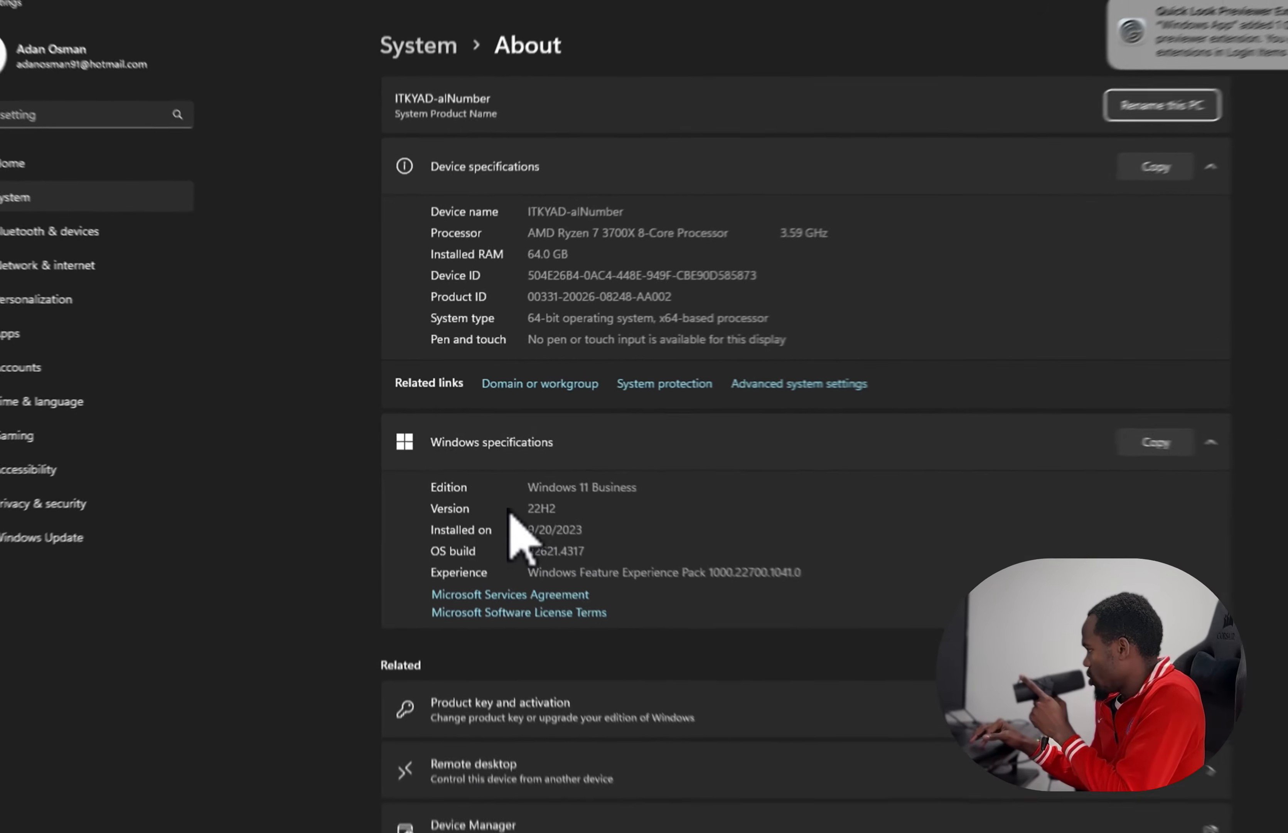
Open Device Manager from the system information page and expand the display adapters to check the graphics card.
scroll(569, 513, down, 3)
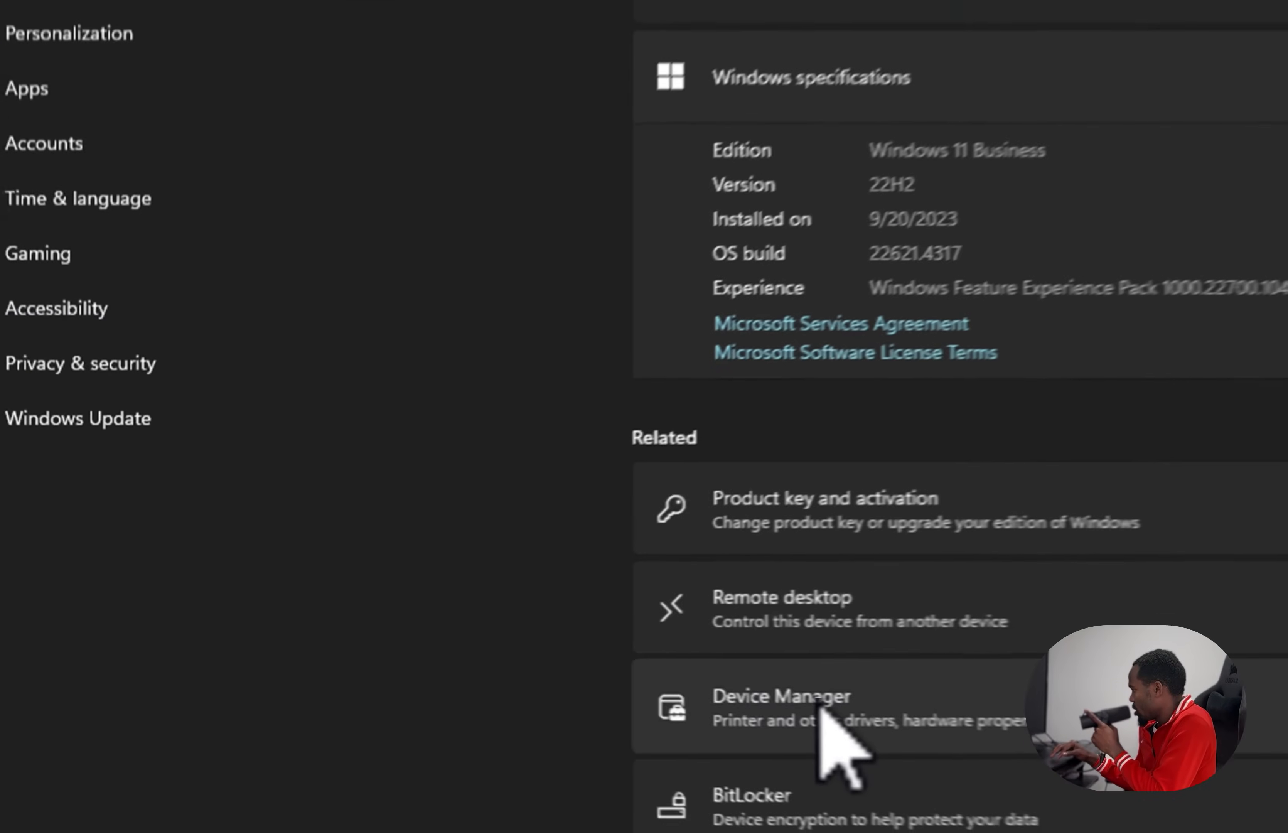
click(820, 703)
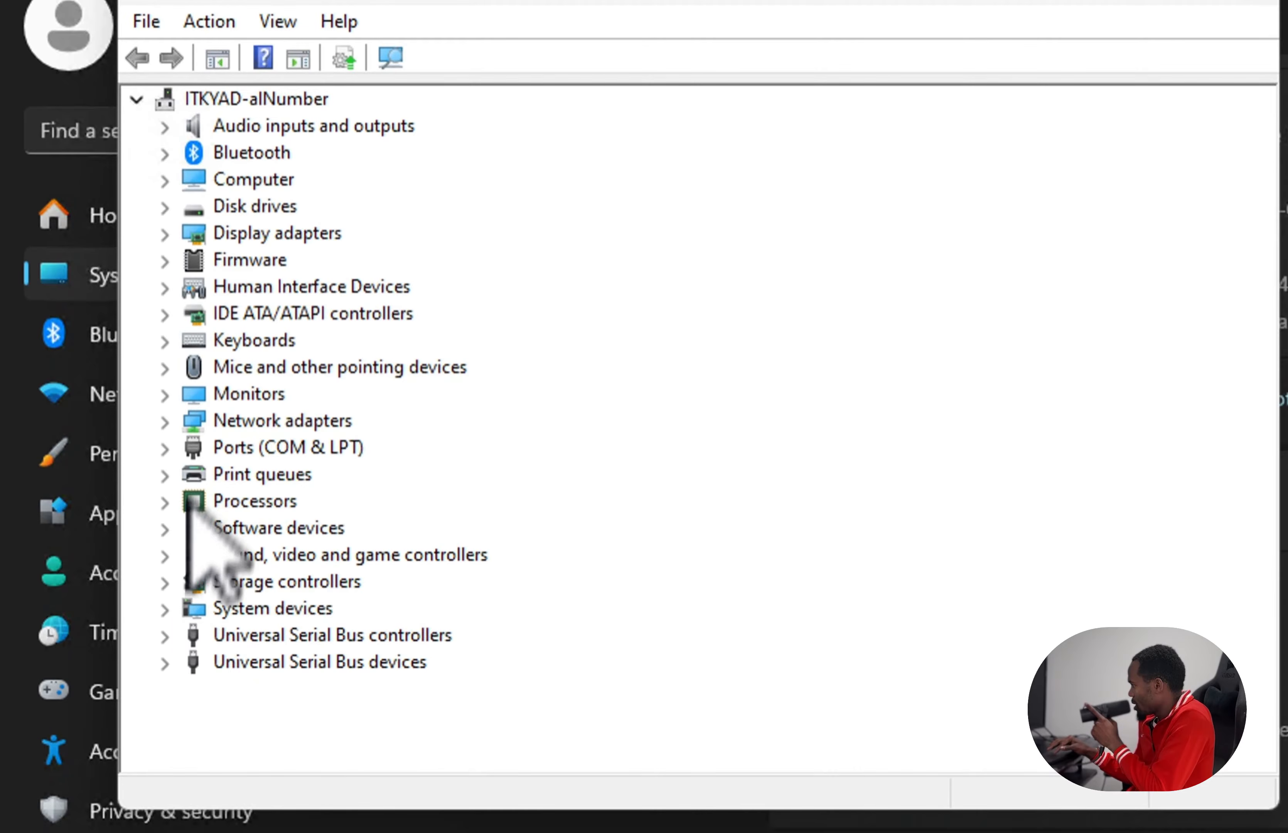
click(166, 234)
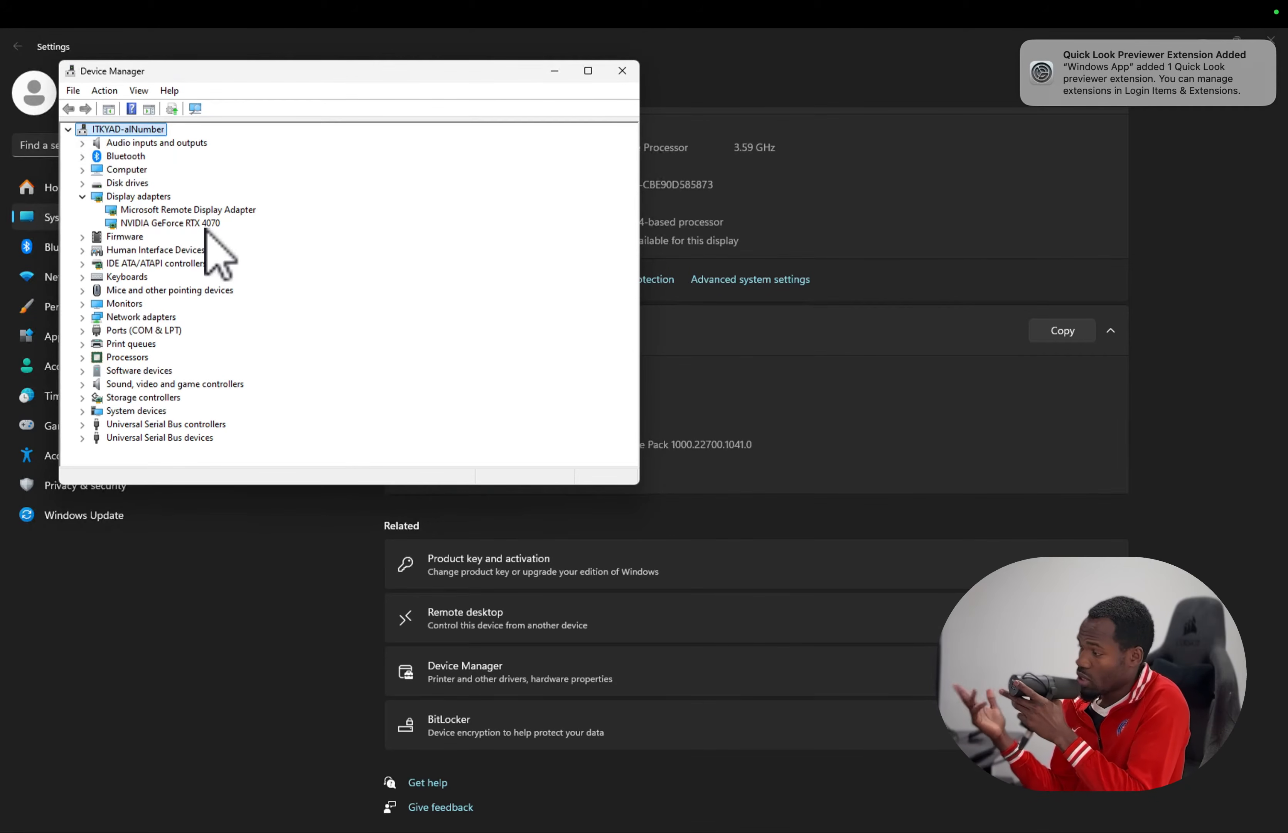
Switch back to Windows App on the Mac and start adding a PC with PC name 192.168.1.110.
key(ctrl+Left)
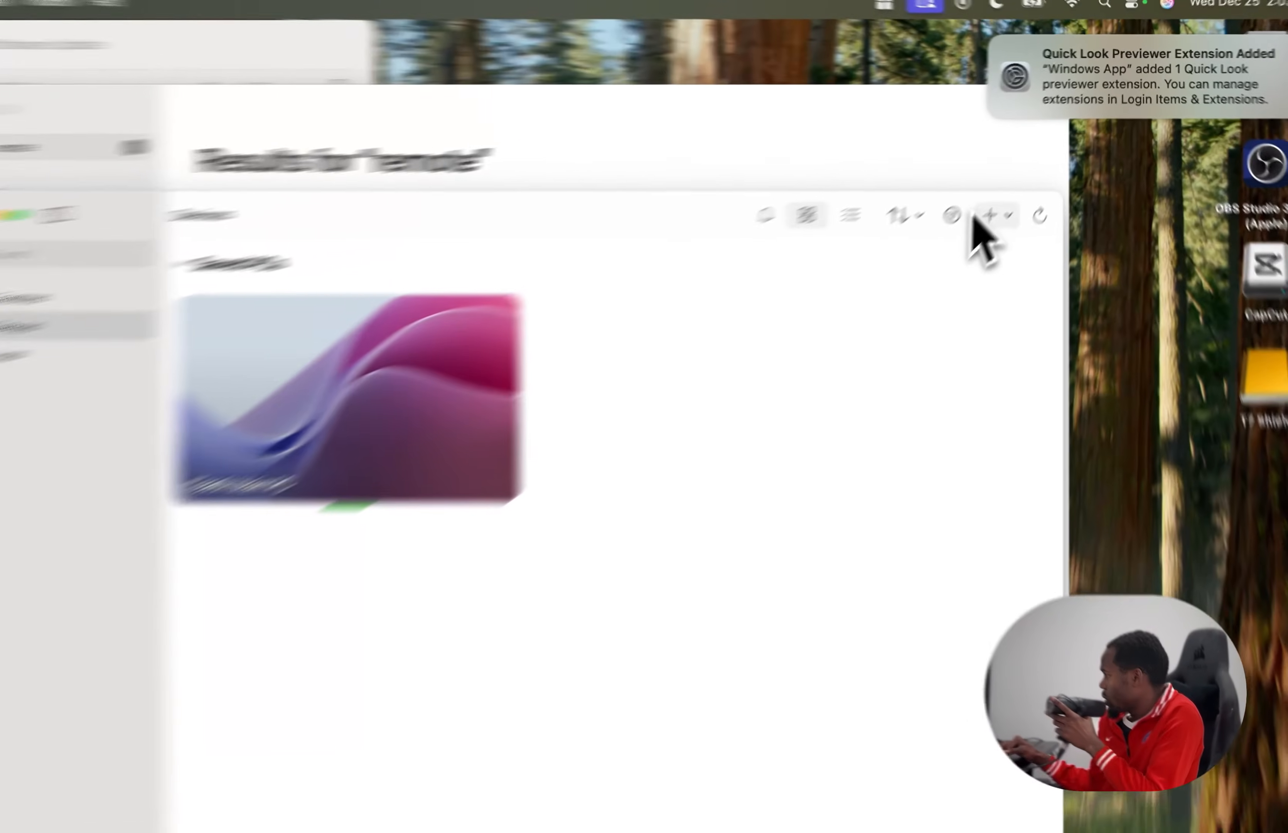
click(1023, 182)
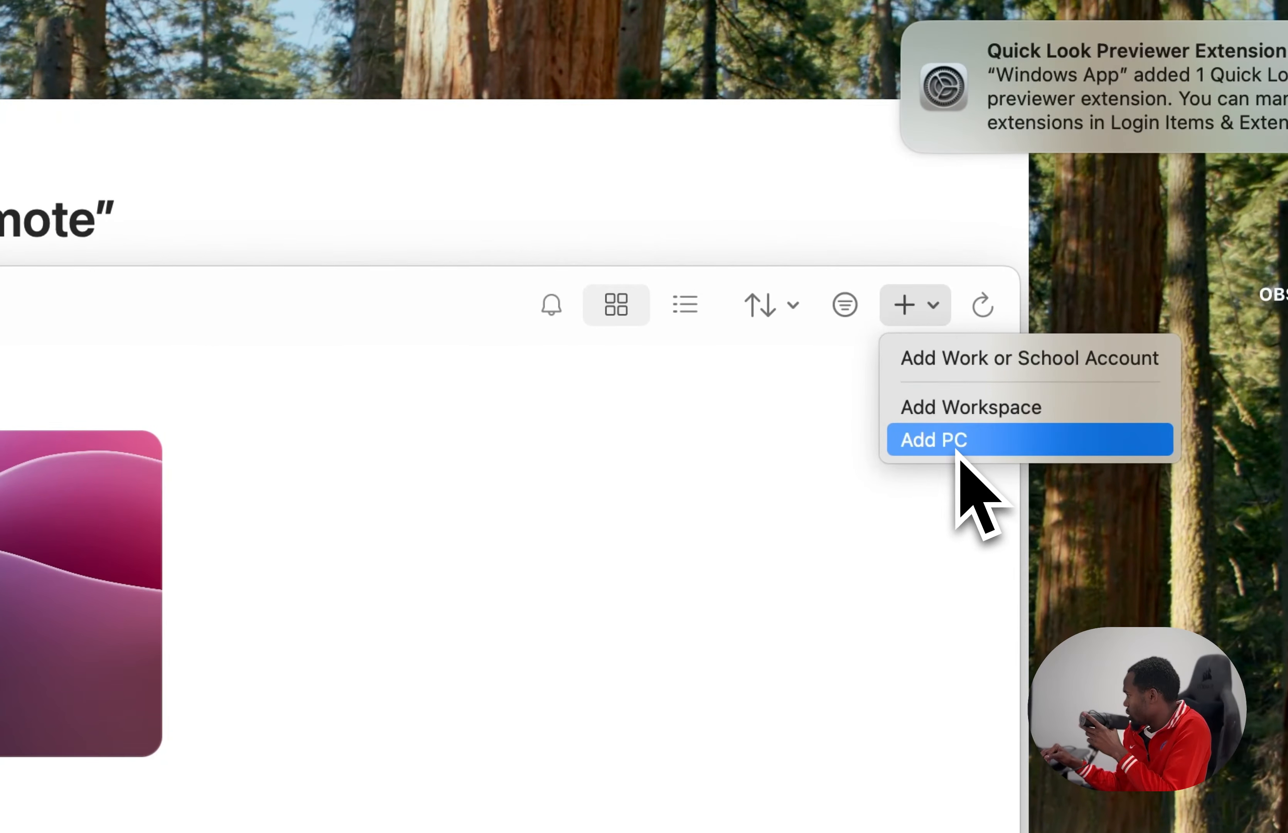
click(964, 441)
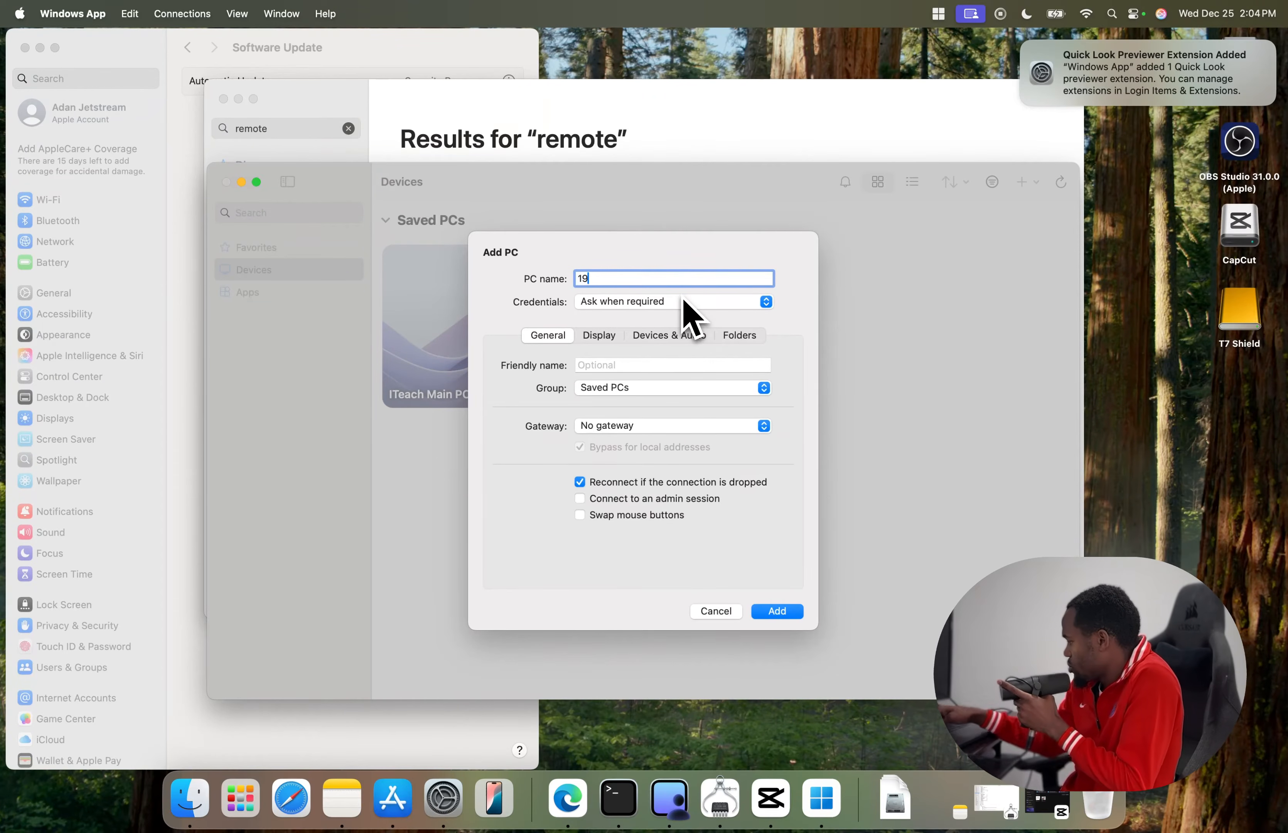
Add new credentials for the PC with username iteachky\r9, the account password and the friendly name ITeach DCs.
click(683, 302)
click(668, 328)
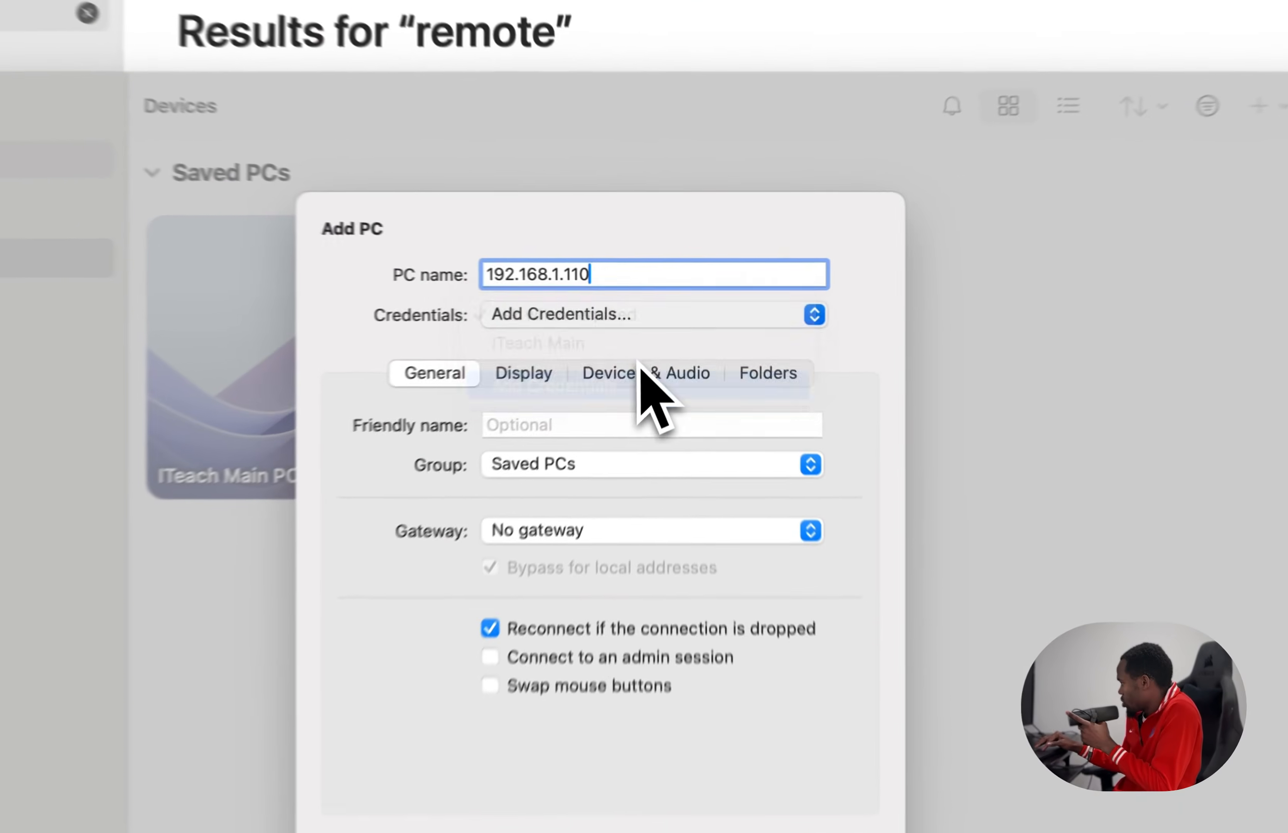
text(iteachky\r9)
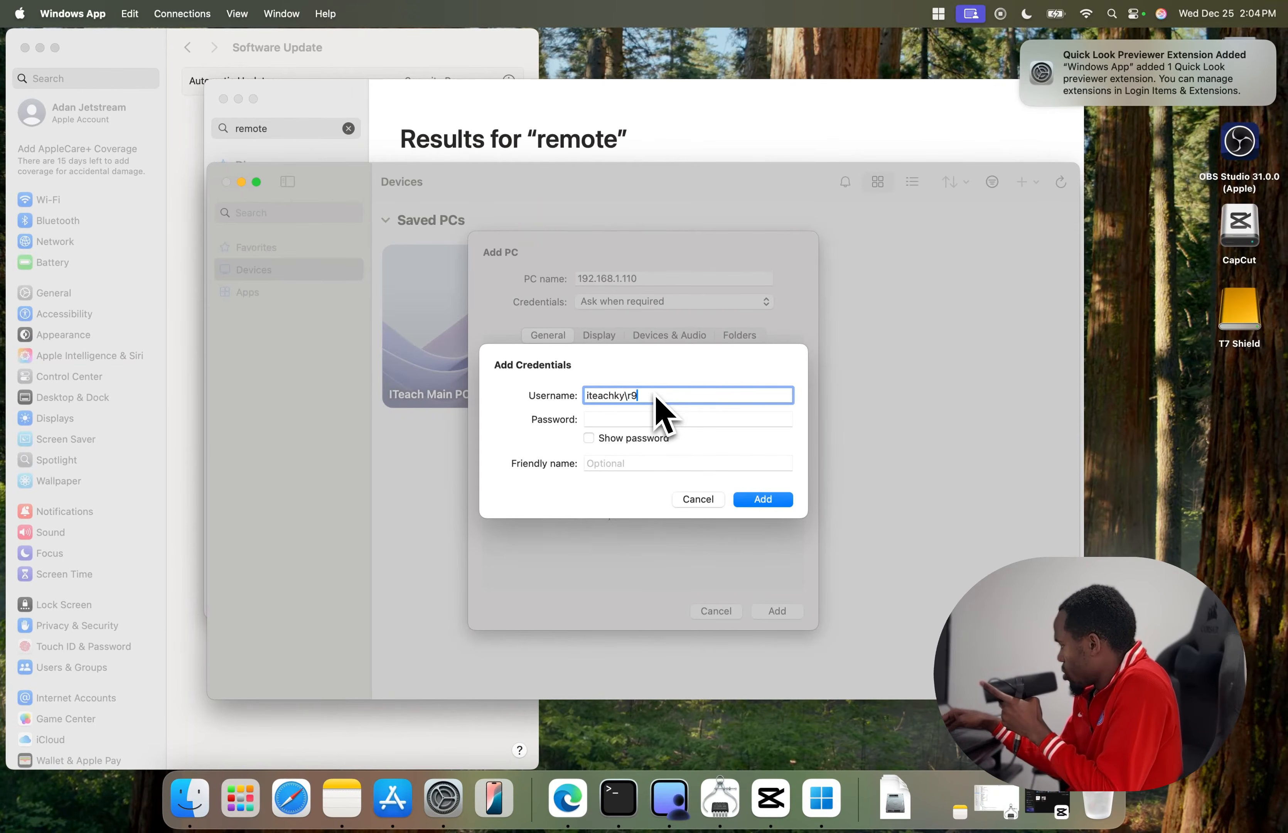
click(671, 421)
text(•••••••••••••)
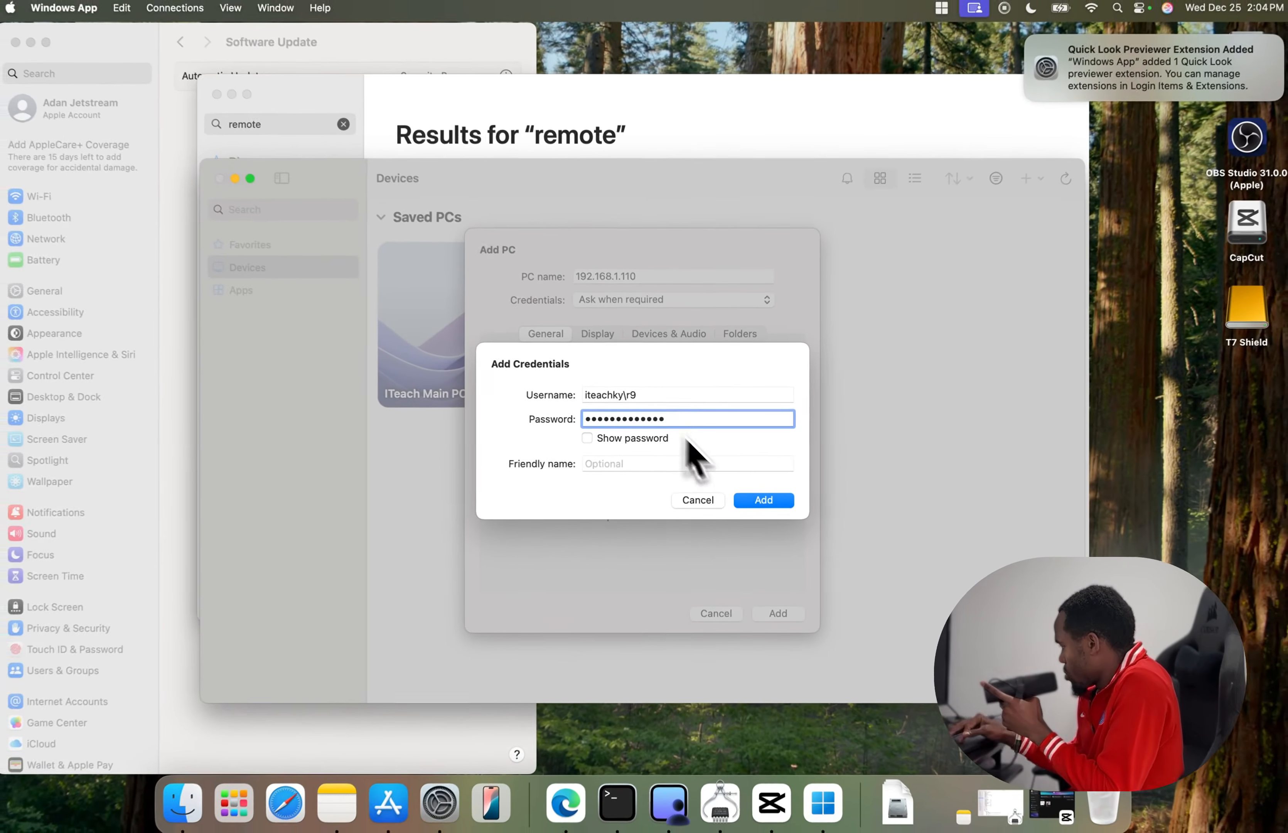
click(691, 464)
text(ITeach )
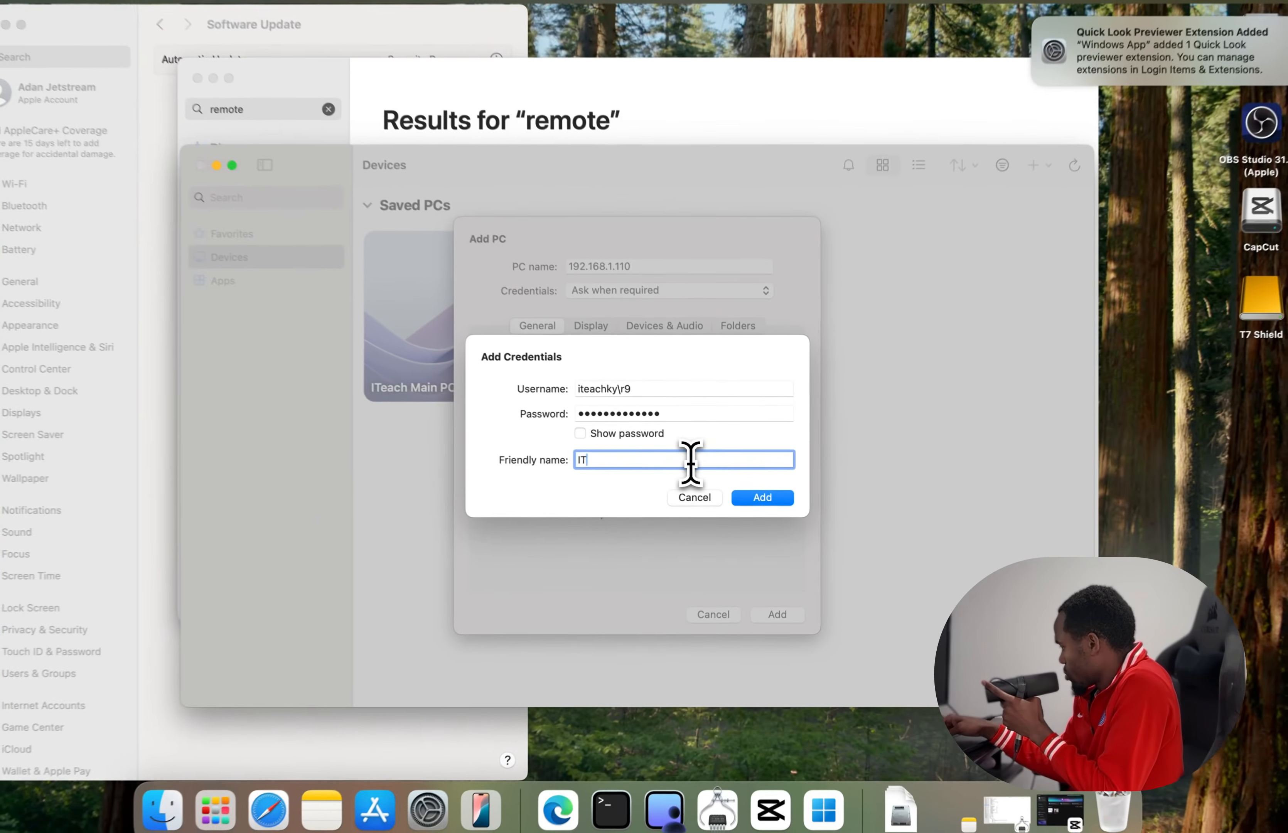
text(DCs)
key(Return)
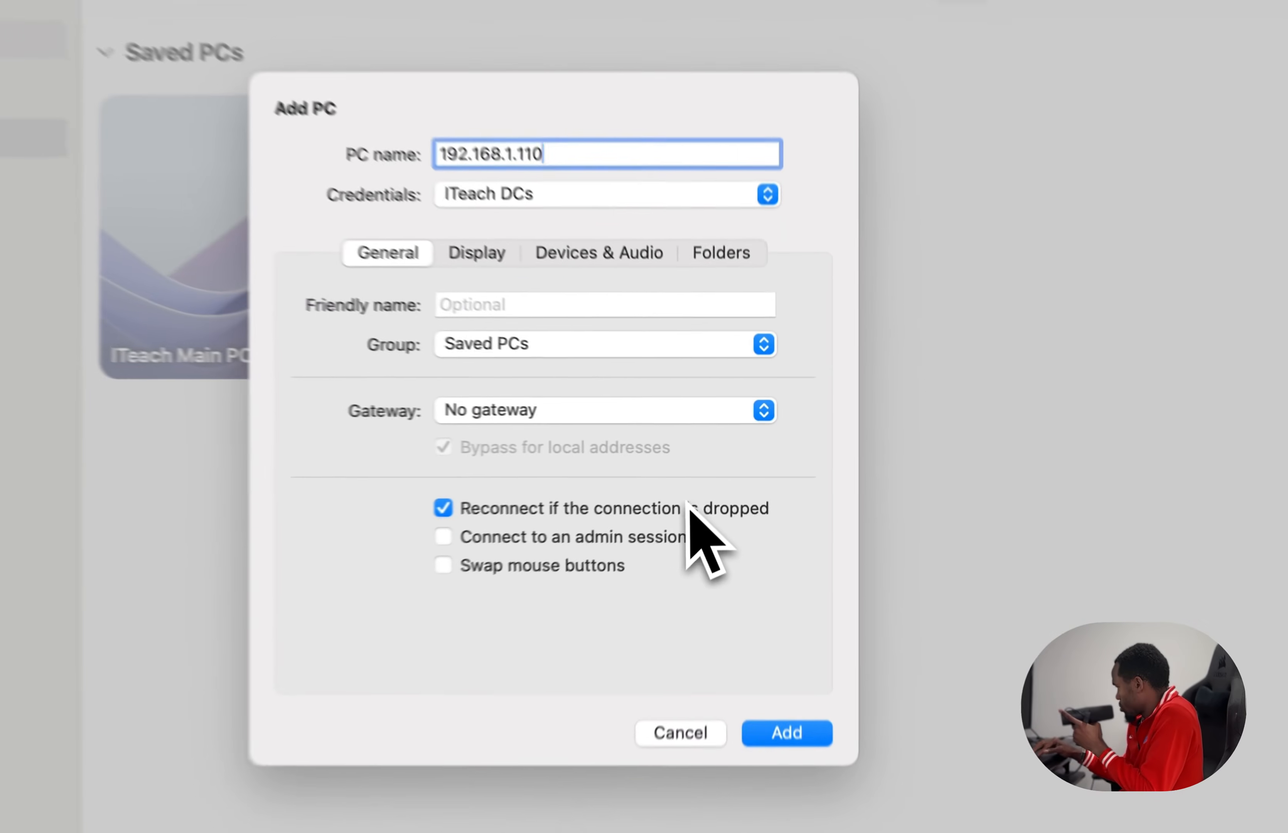
Set the new PC's friendly name to DC1 and add it to the saved devices.
click(647, 364)
text(DC1)
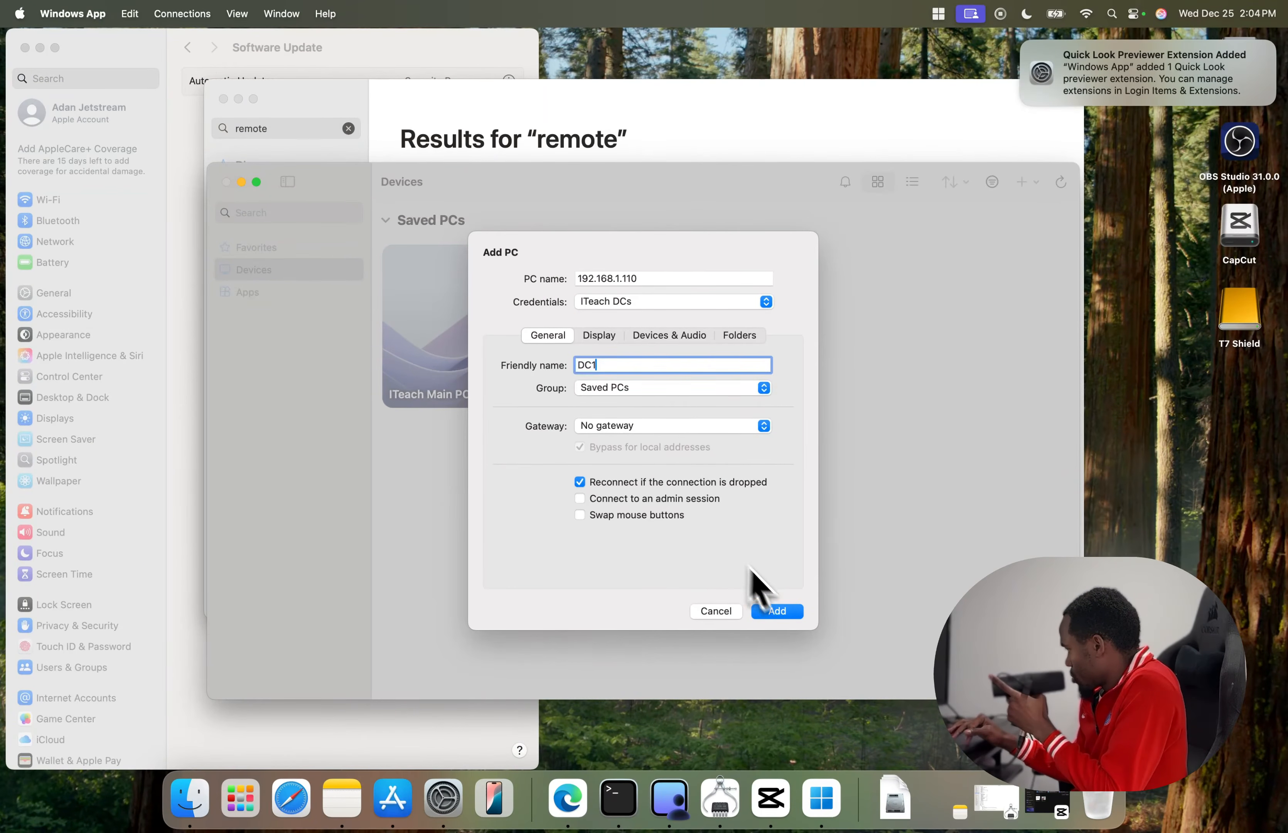
click(774, 610)
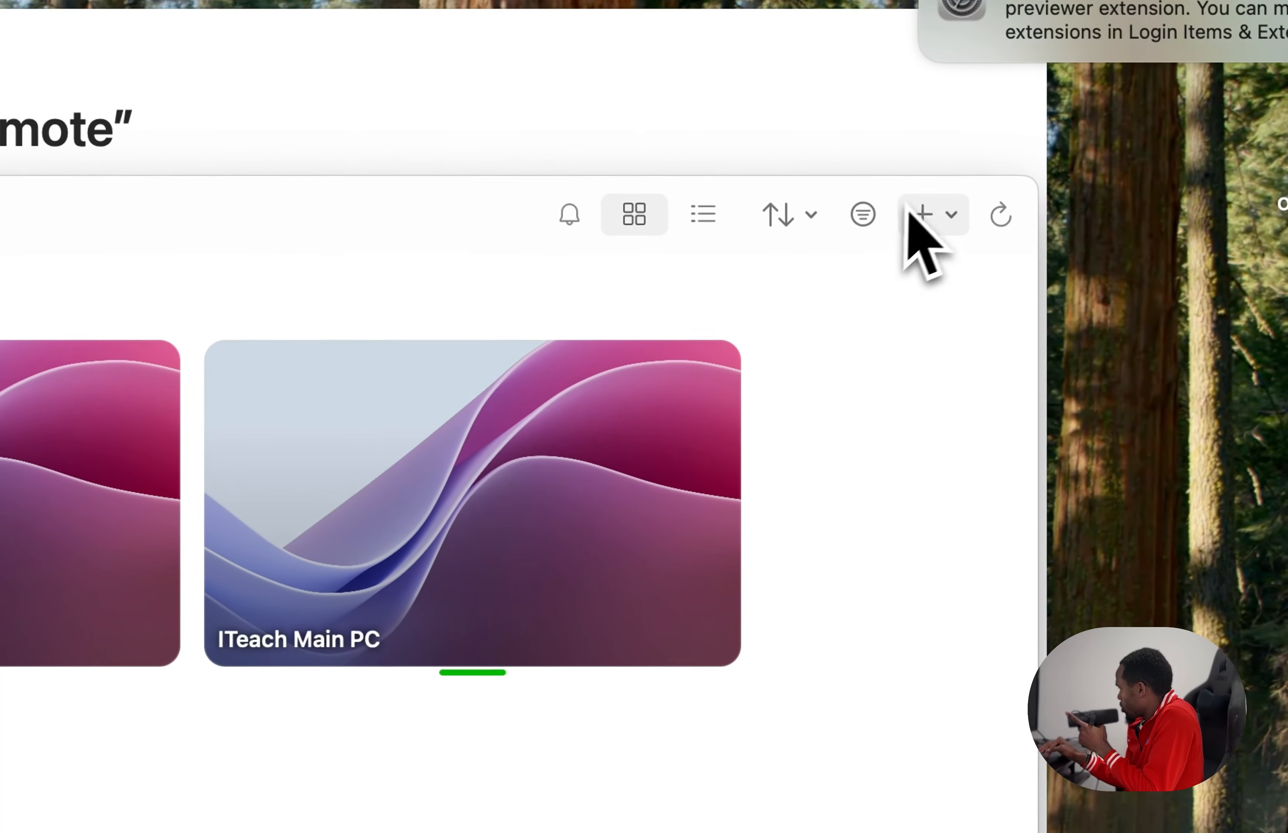
click(914, 216)
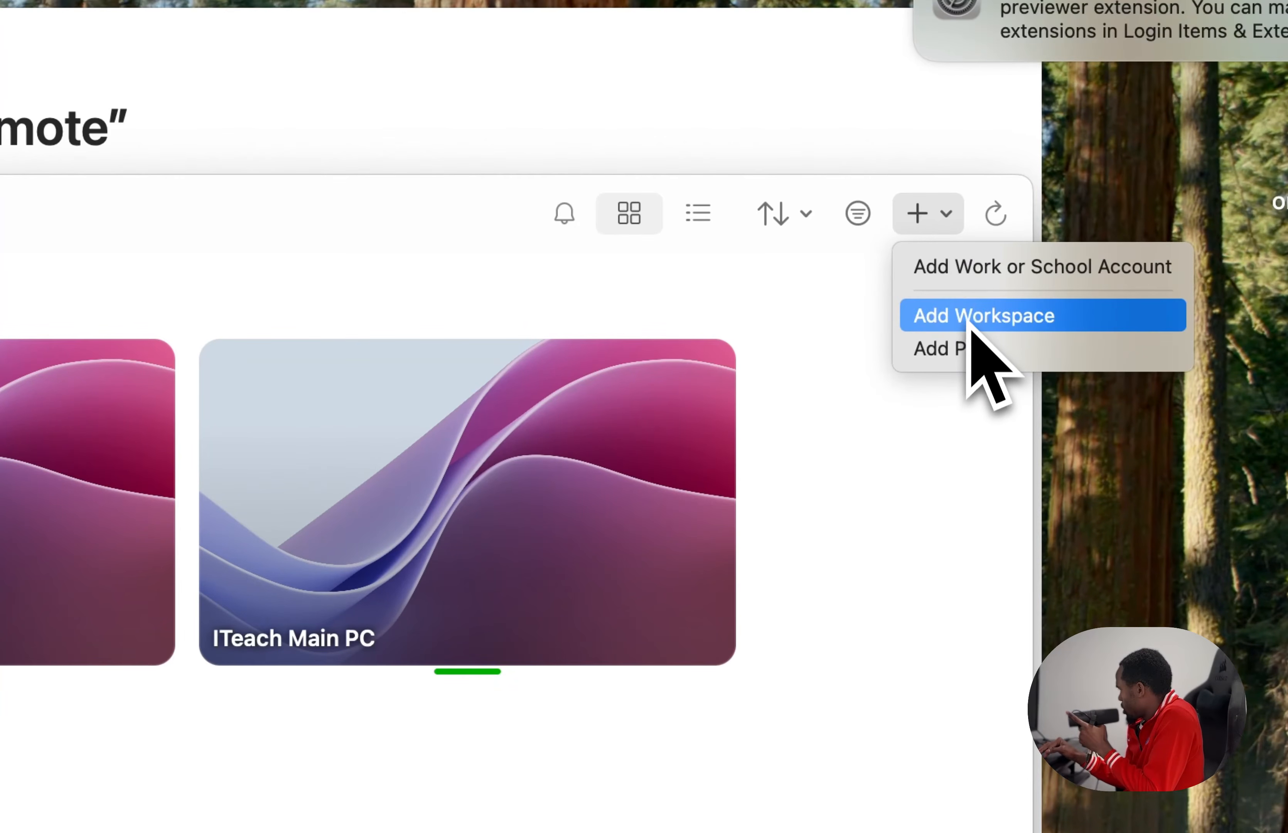
click(957, 323)
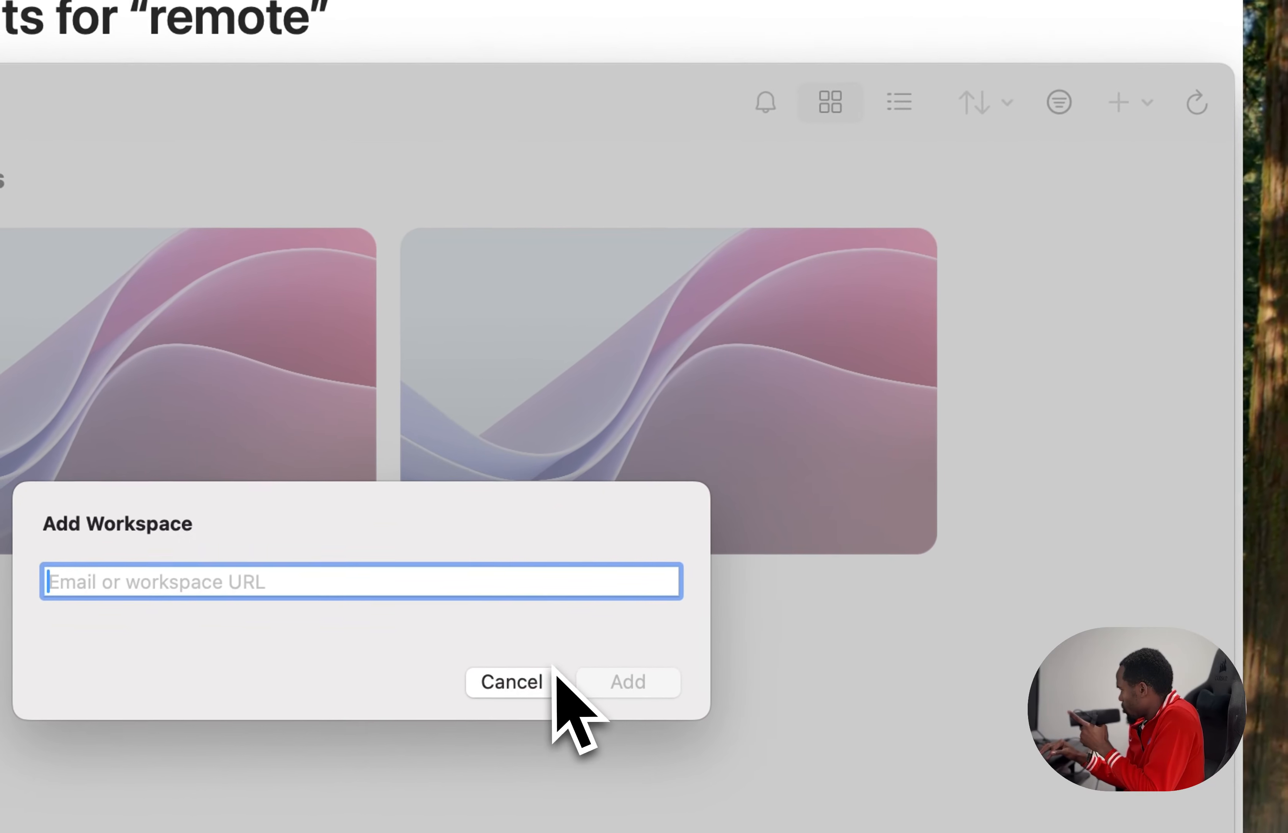
click(508, 683)
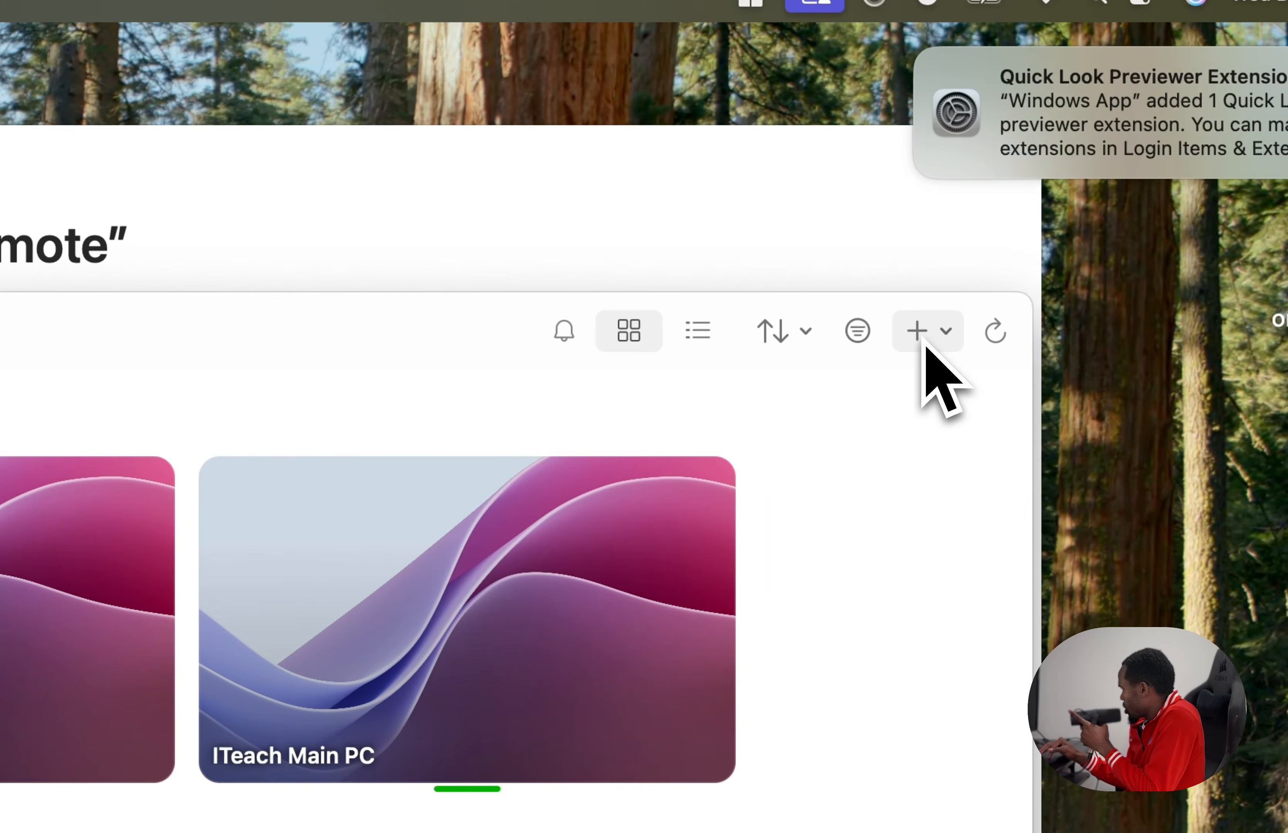
click(1072, 154)
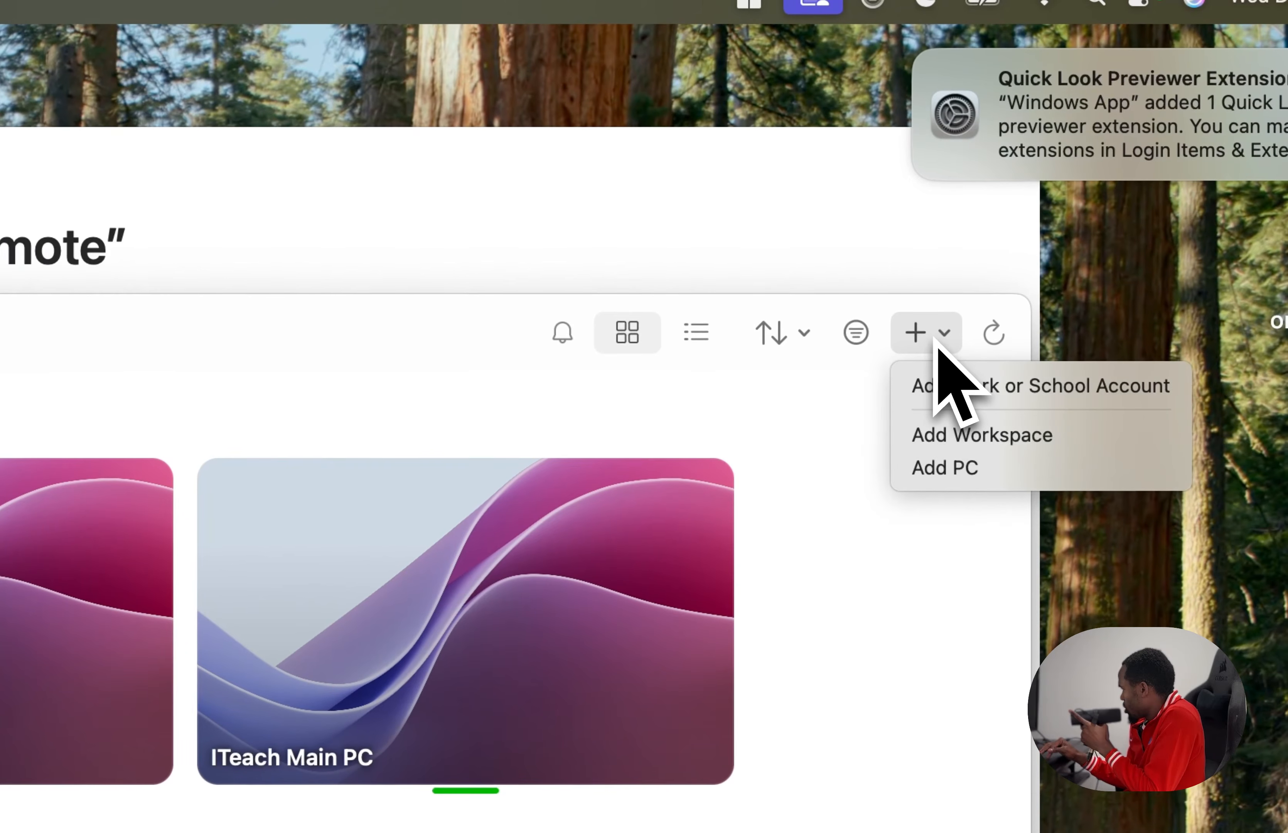
click(547, 576)
Edit ITeach Main PC, create a group named Domain Controllers for it and save the change.
mouse_move(548, 561)
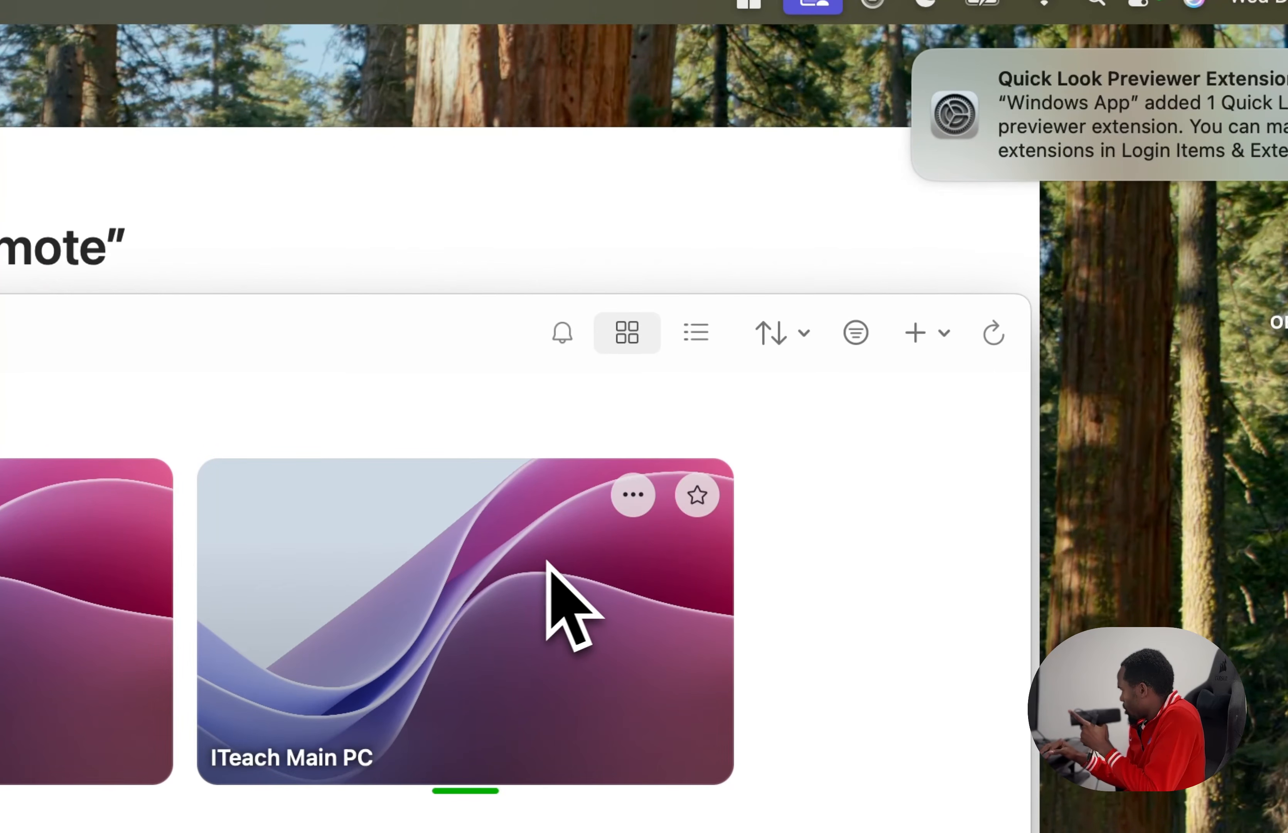
click(641, 496)
click(686, 601)
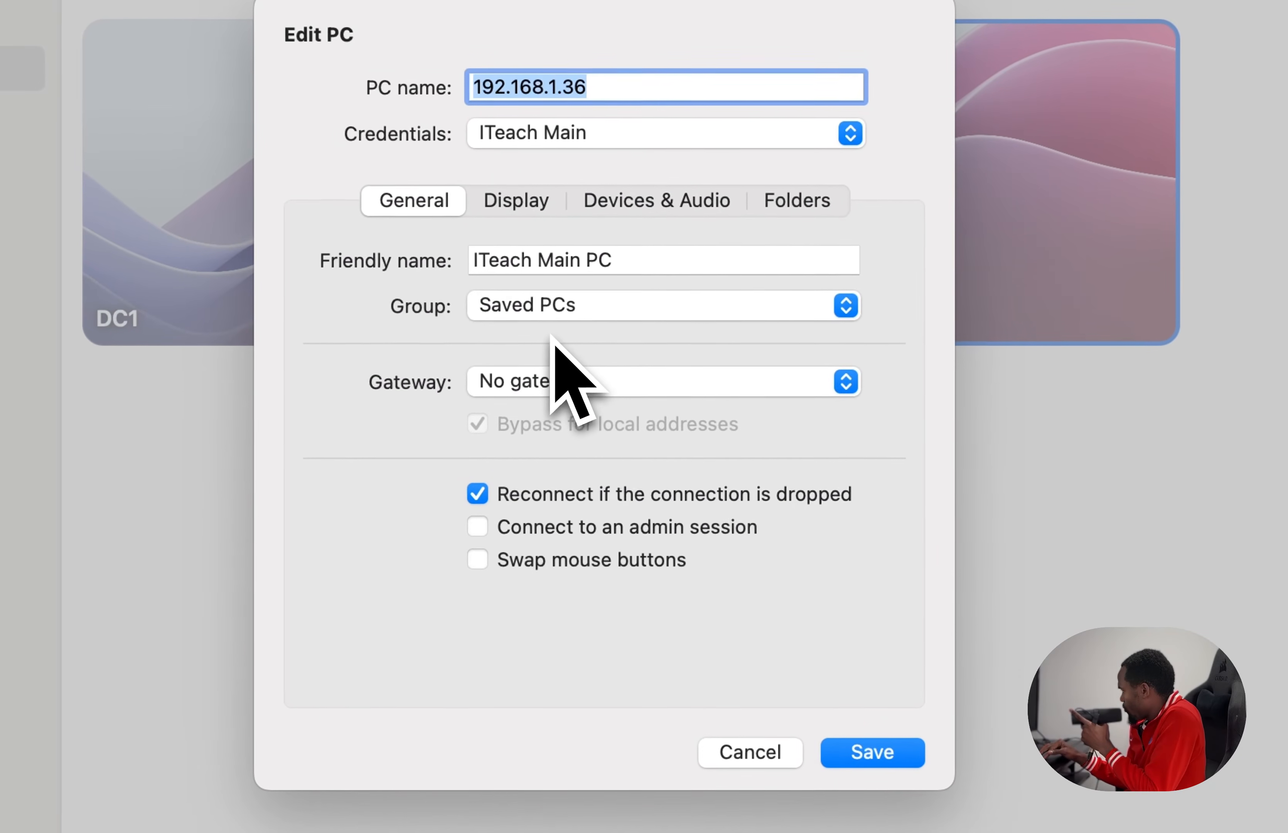
click(561, 311)
click(541, 355)
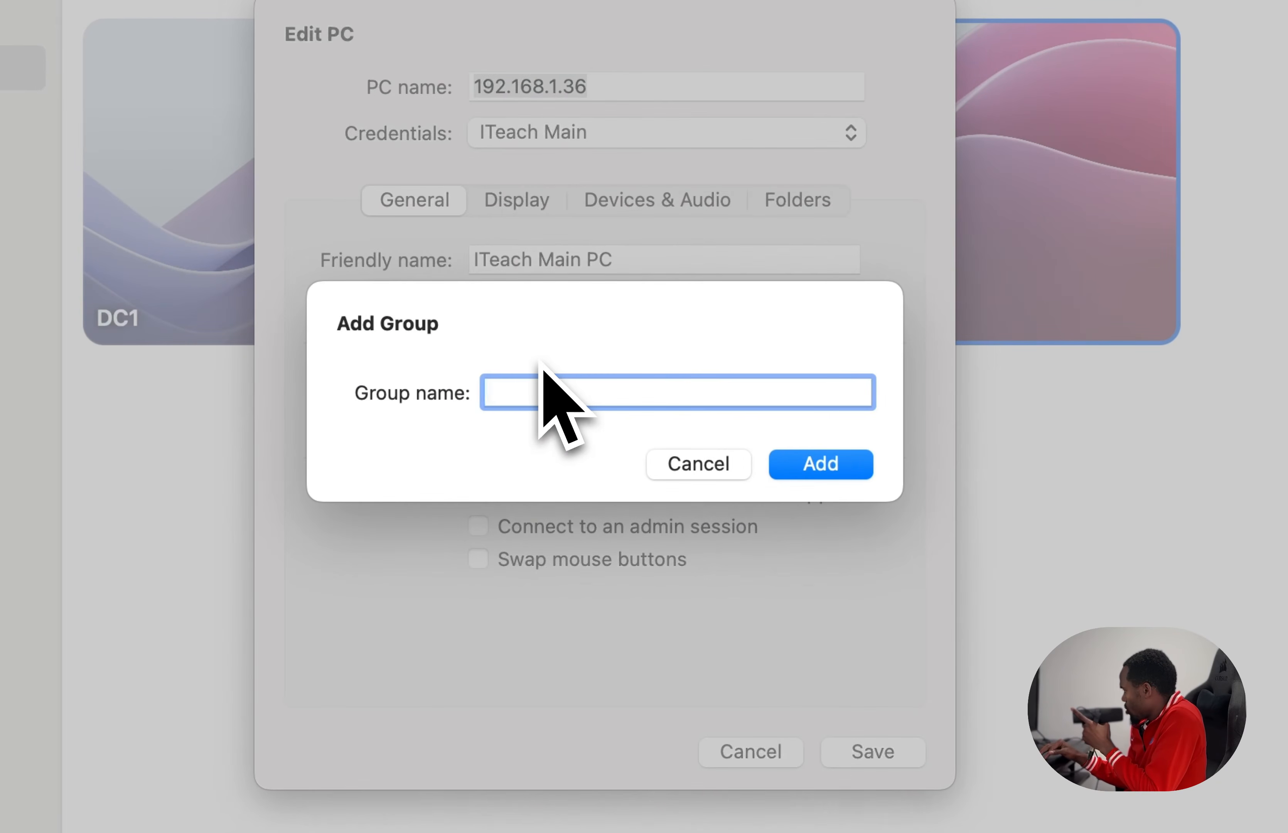
text(Domain Controllers)
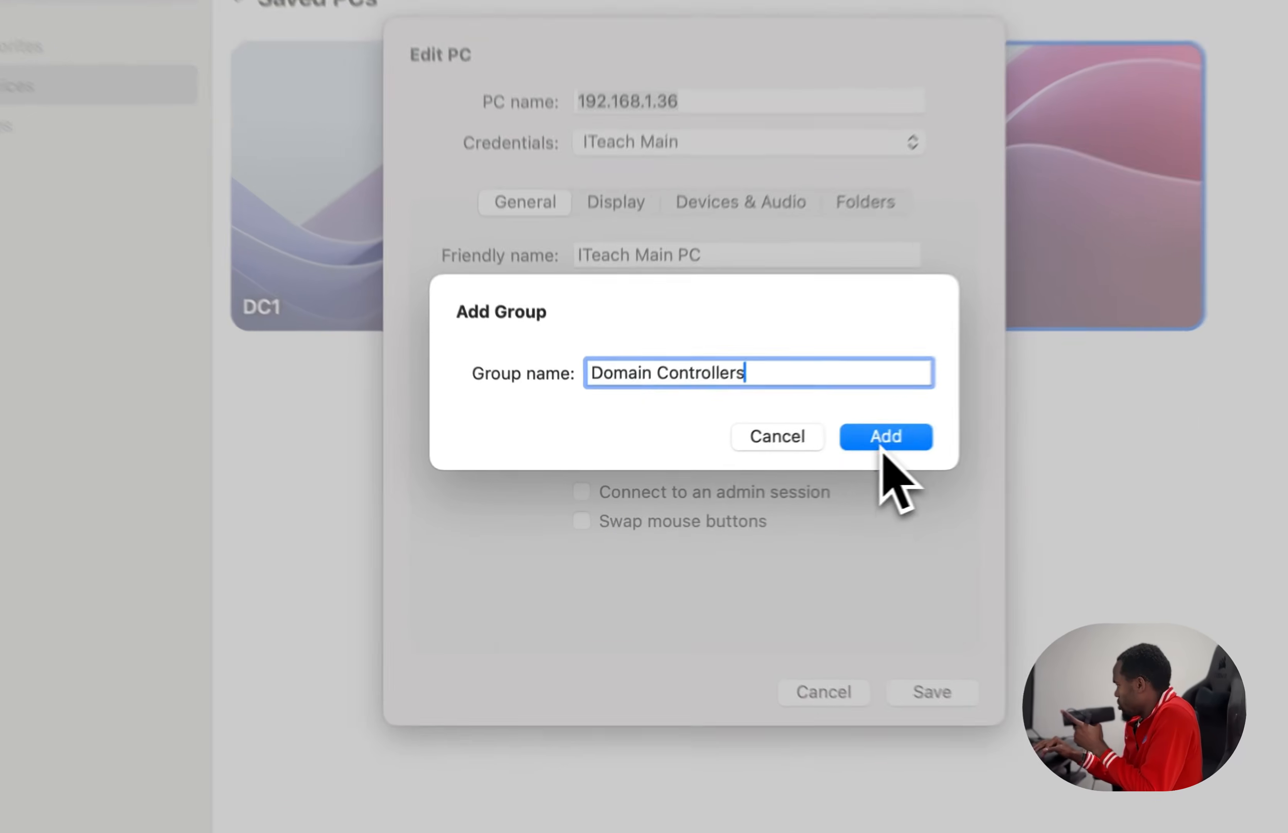
click(752, 470)
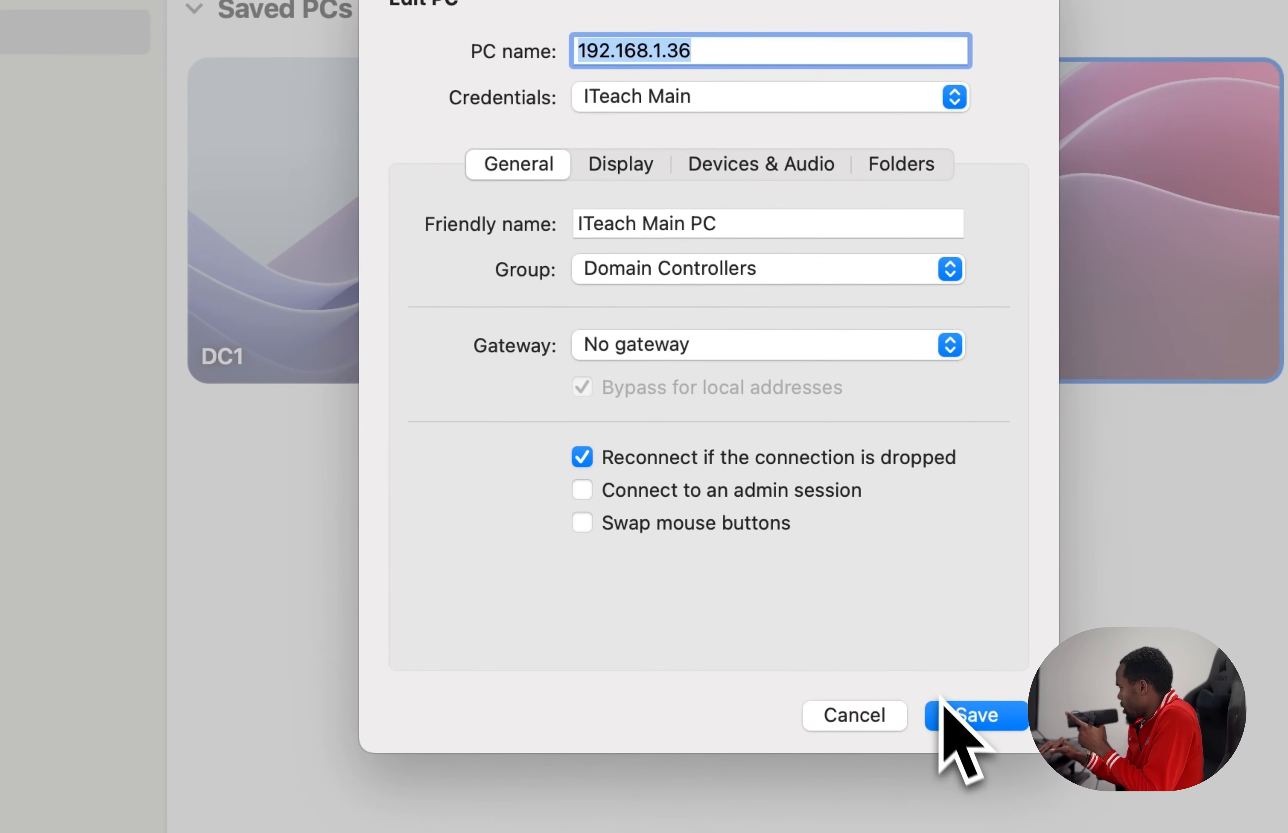
click(763, 609)
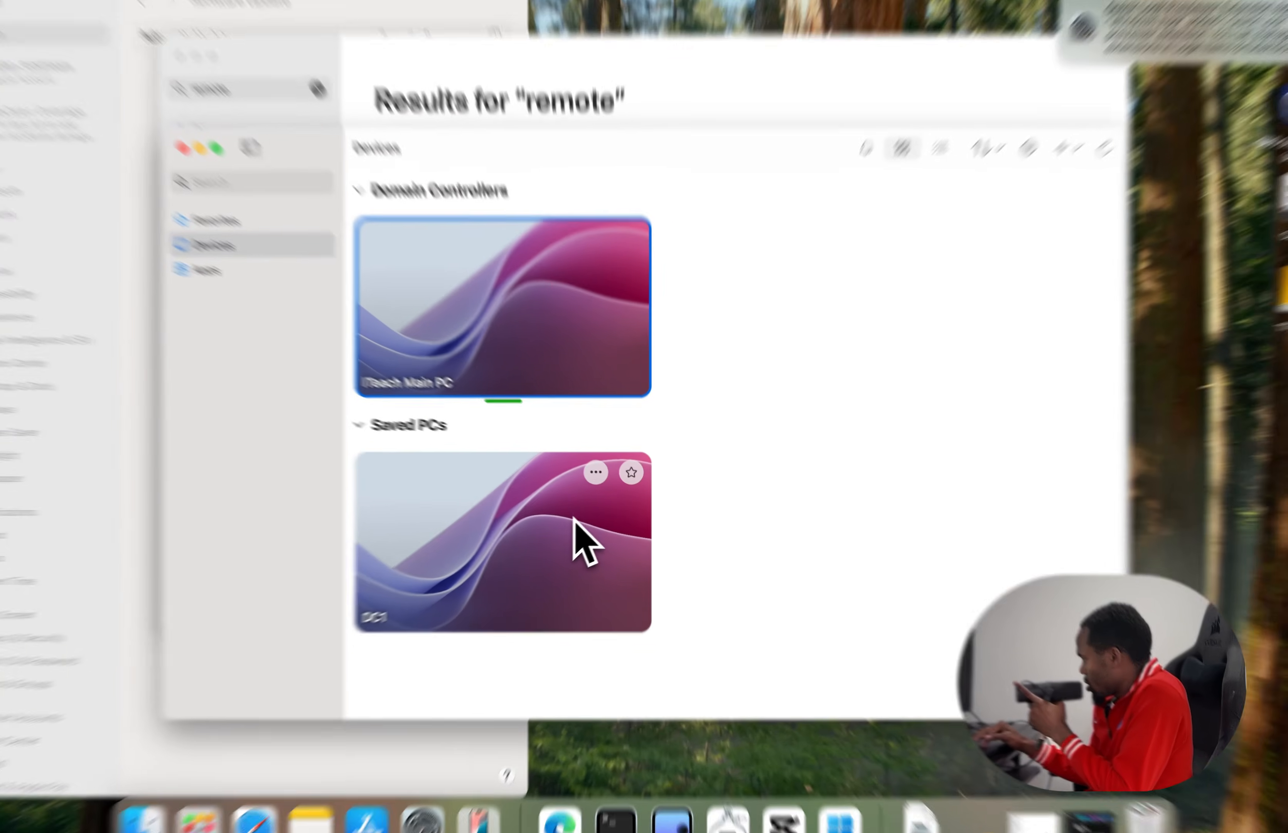
Edit DC1, assign it to the Domain Controllers group and save the change.
click(591, 476)
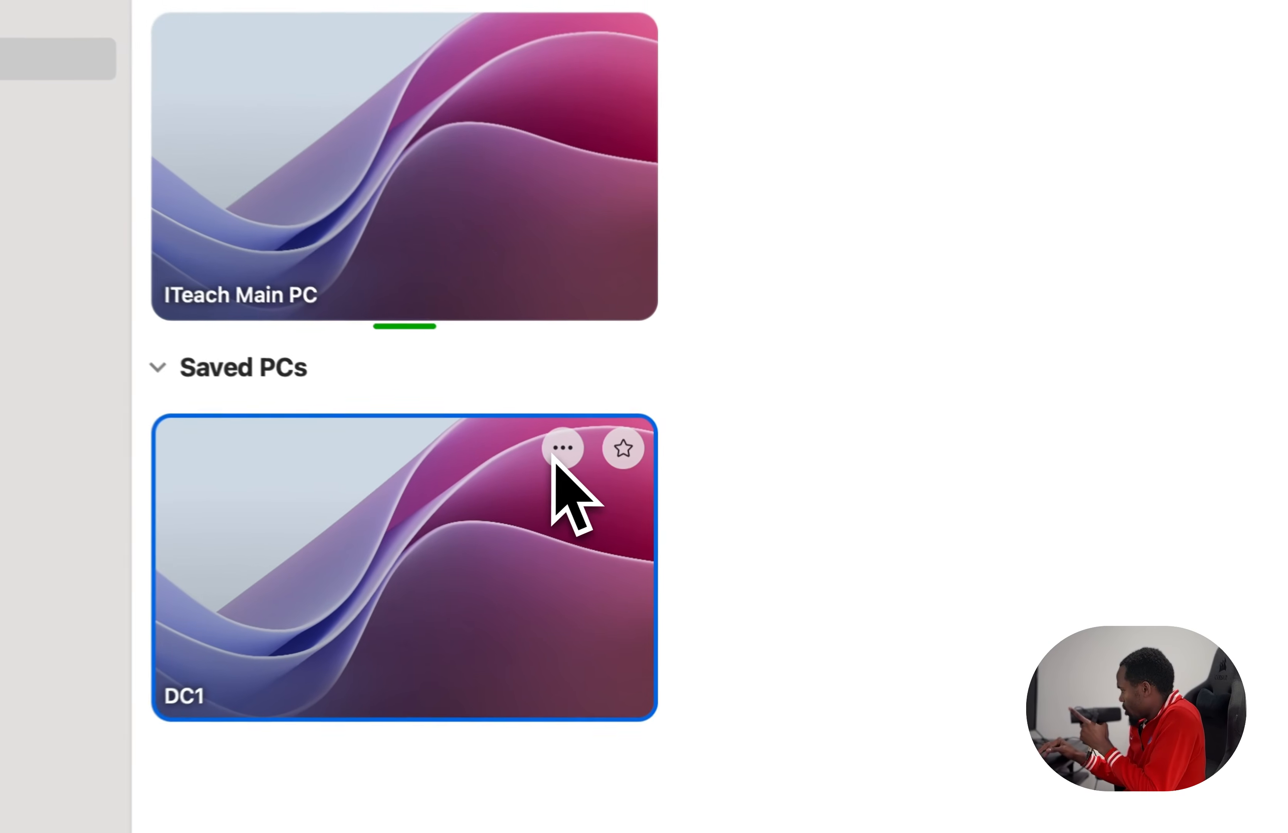
click(595, 473)
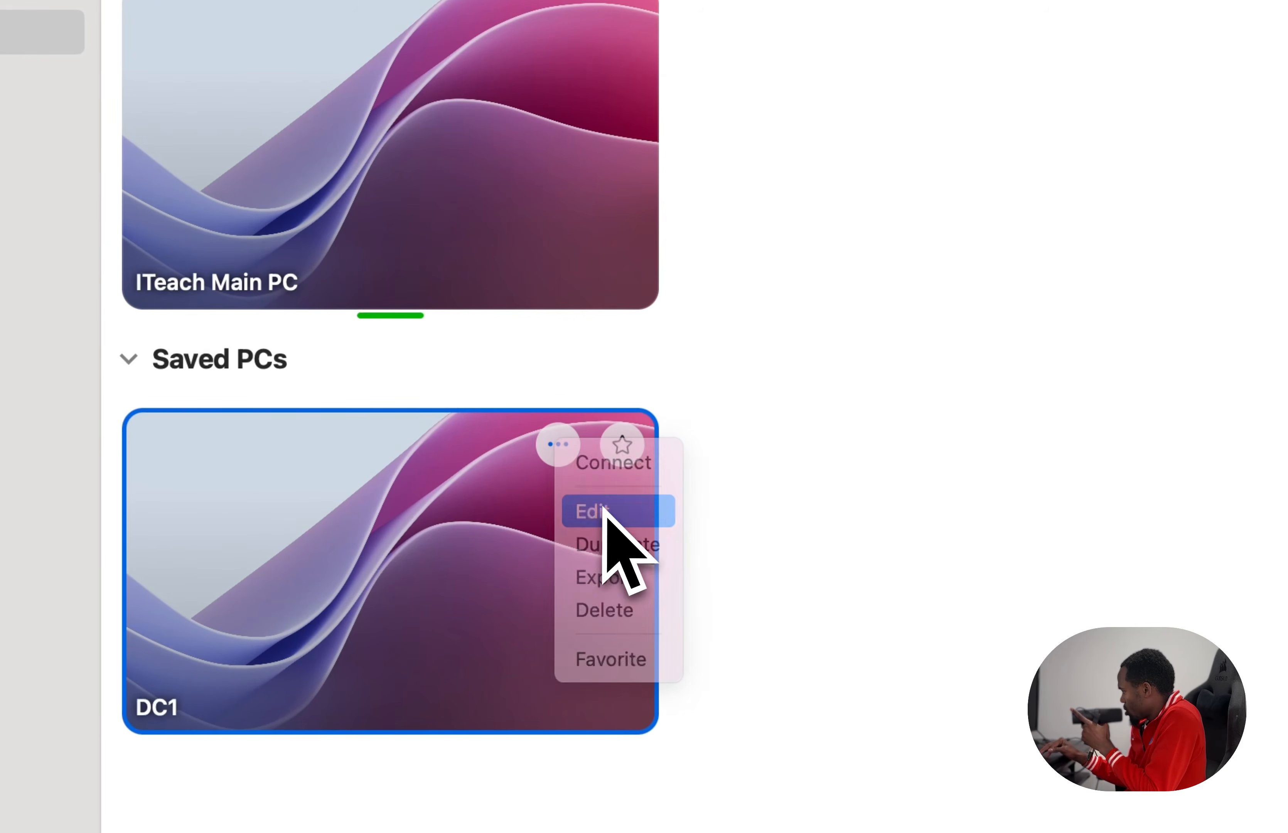
click(603, 511)
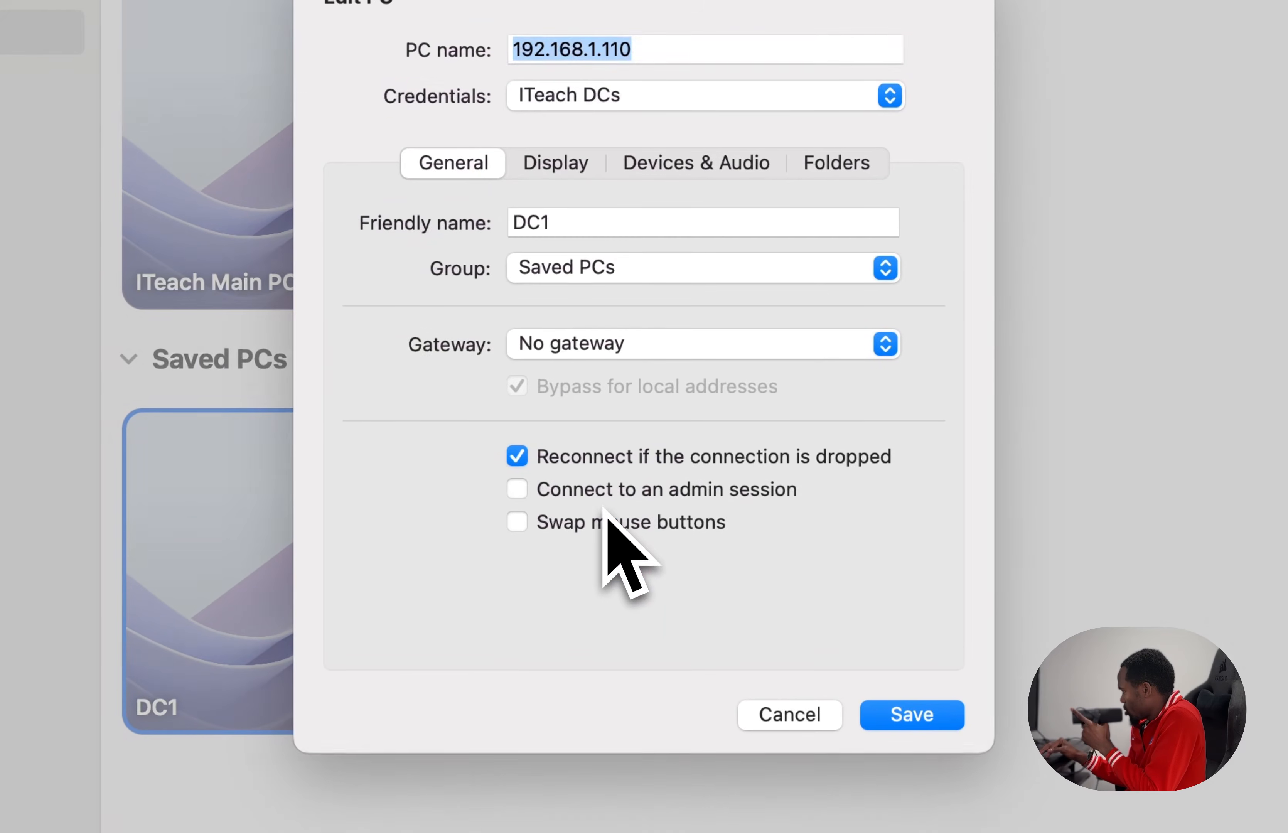
click(617, 346)
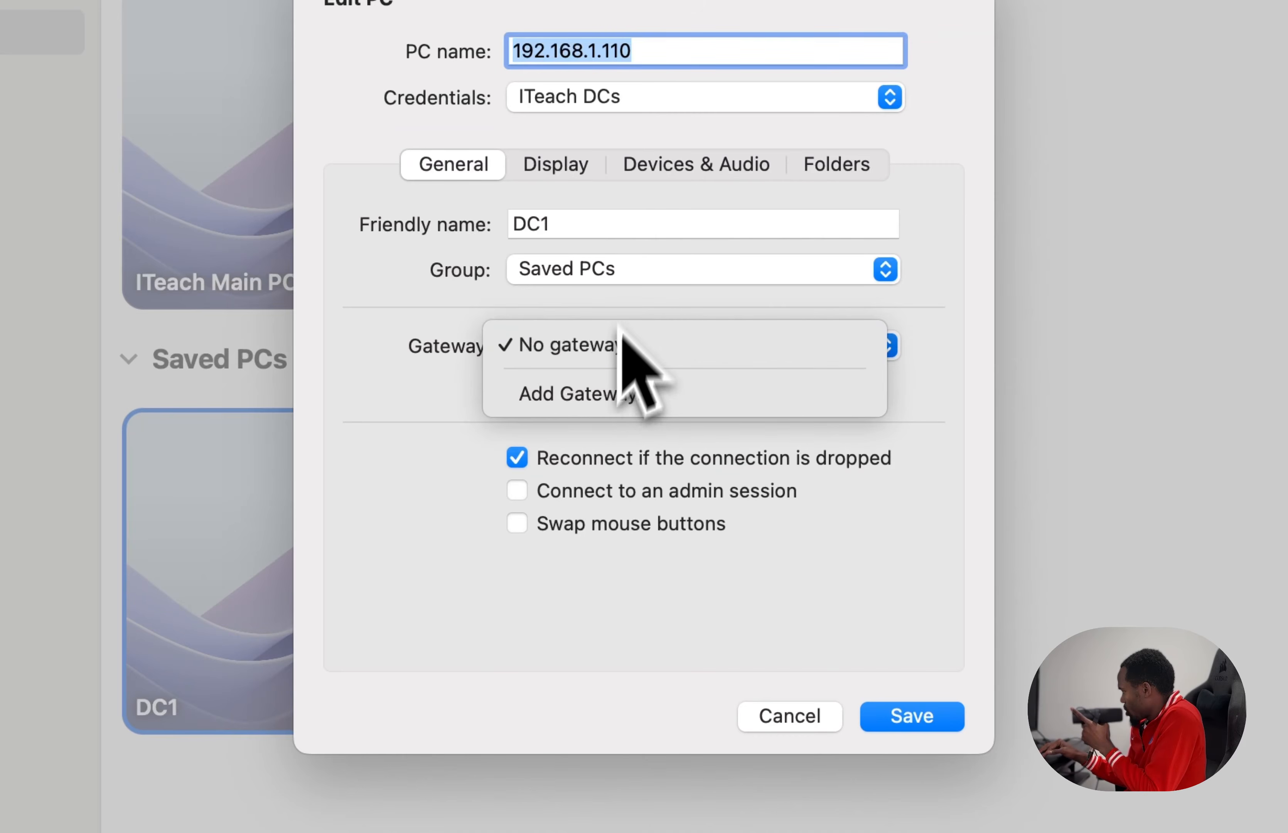
click(622, 343)
click(633, 270)
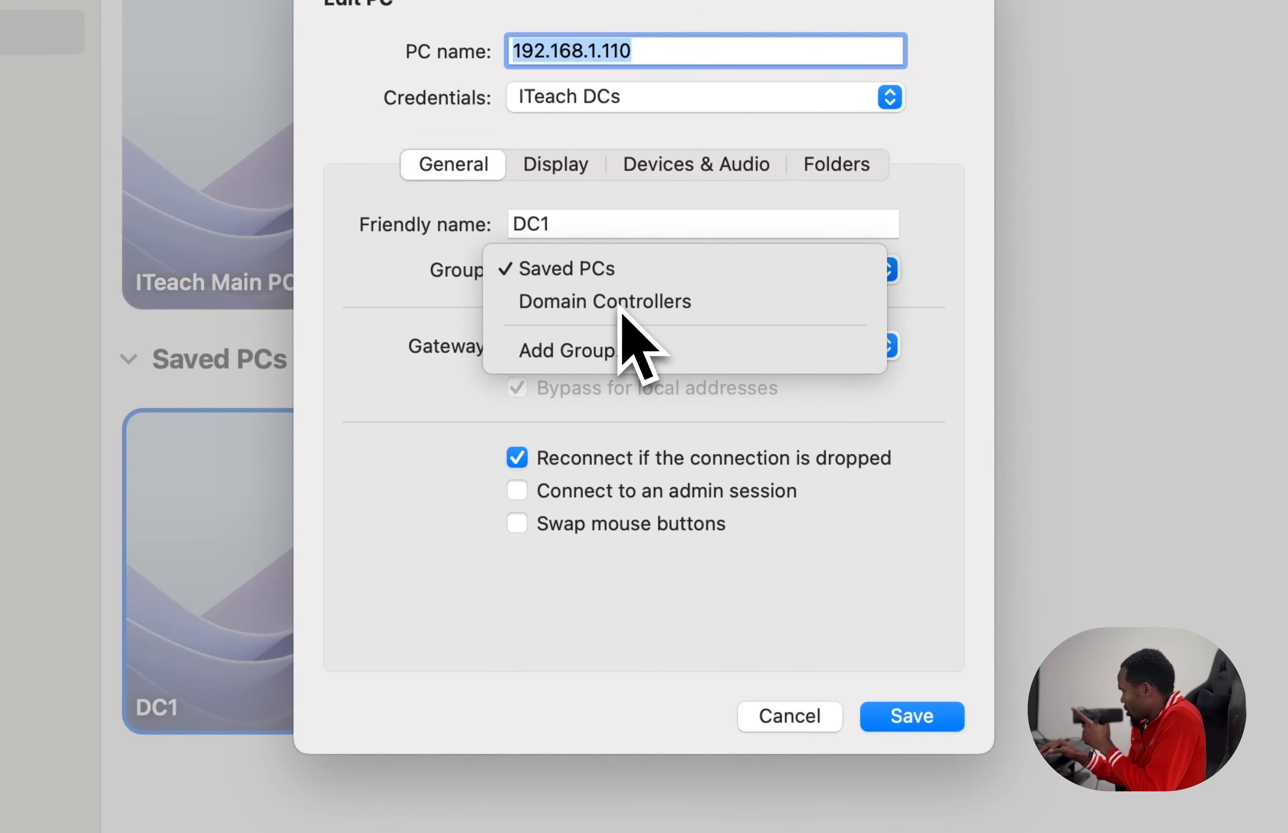
click(627, 304)
click(888, 714)
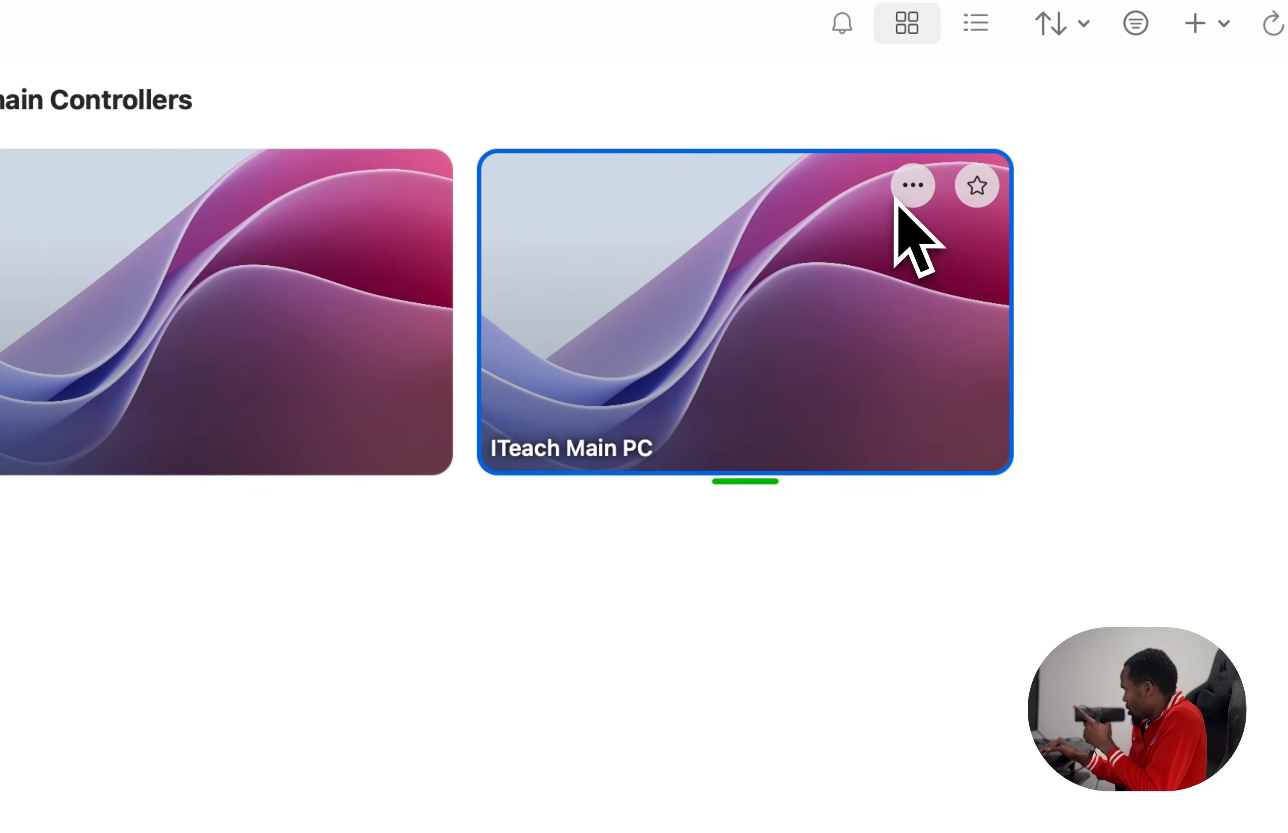
Edit ITeach Main PC, create a group named Gaming and main for it and save the change.
click(1118, 21)
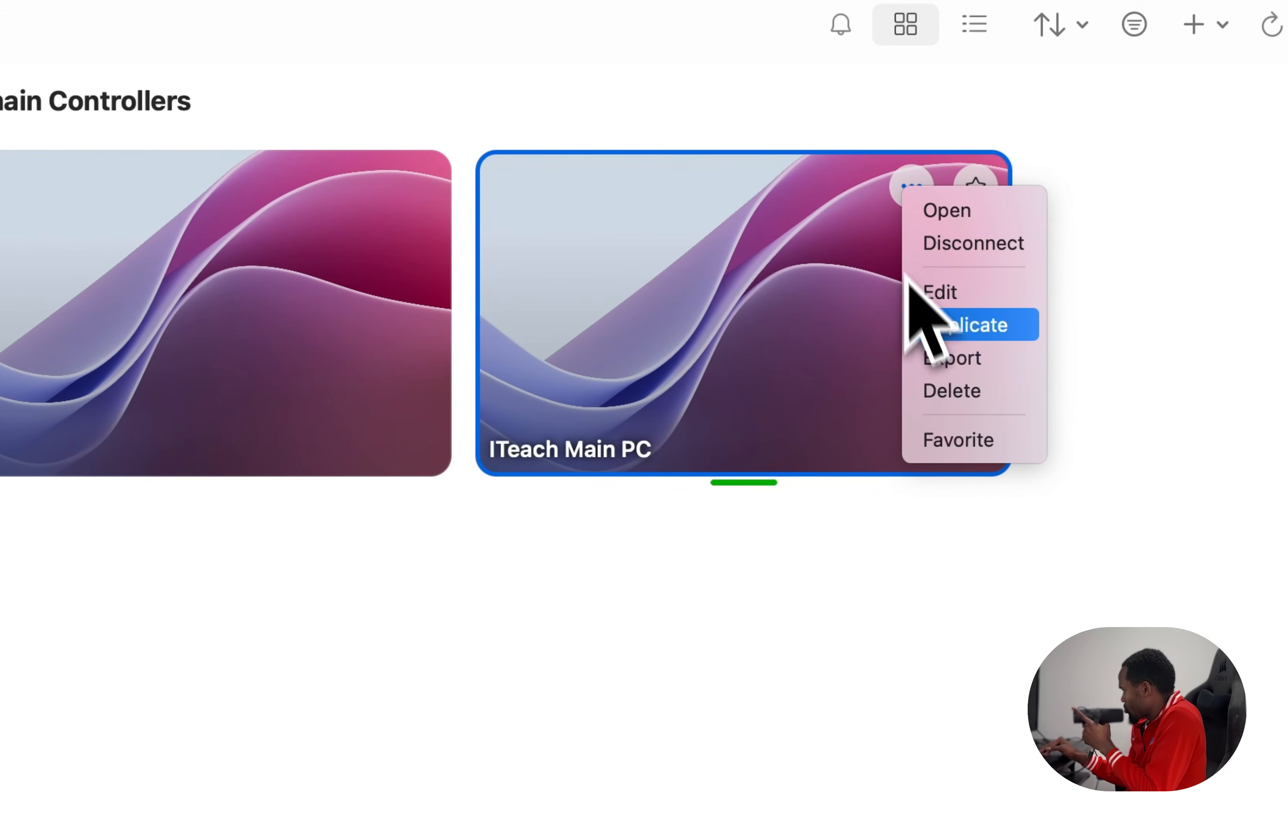
click(941, 291)
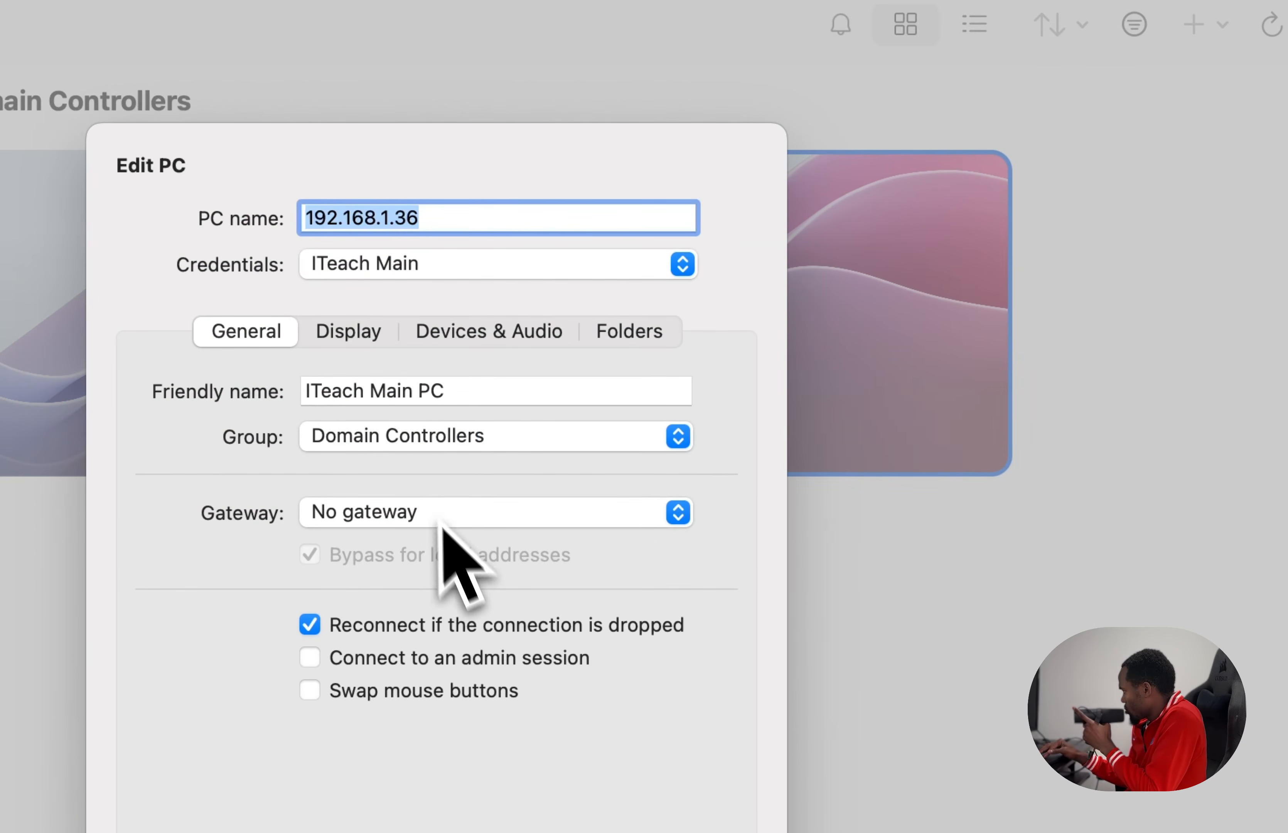
click(498, 438)
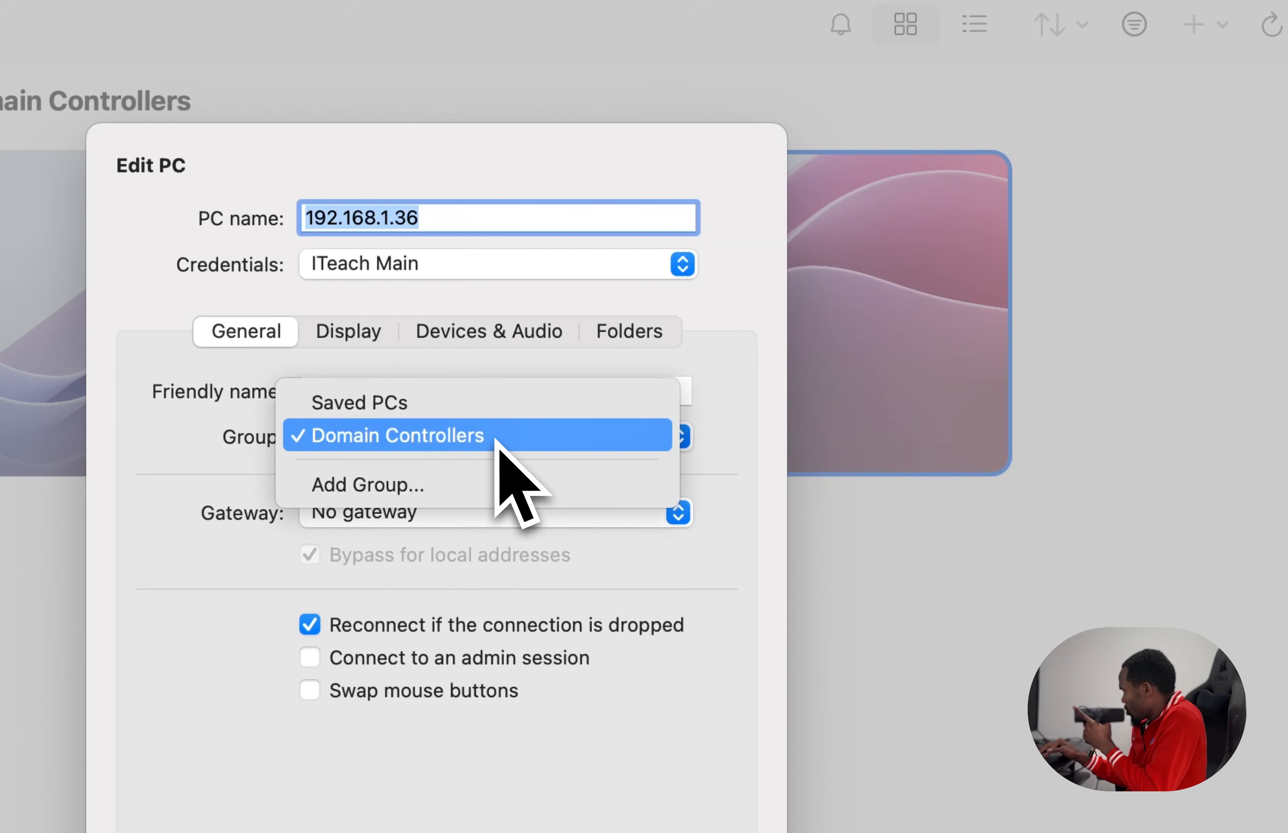
click(399, 487)
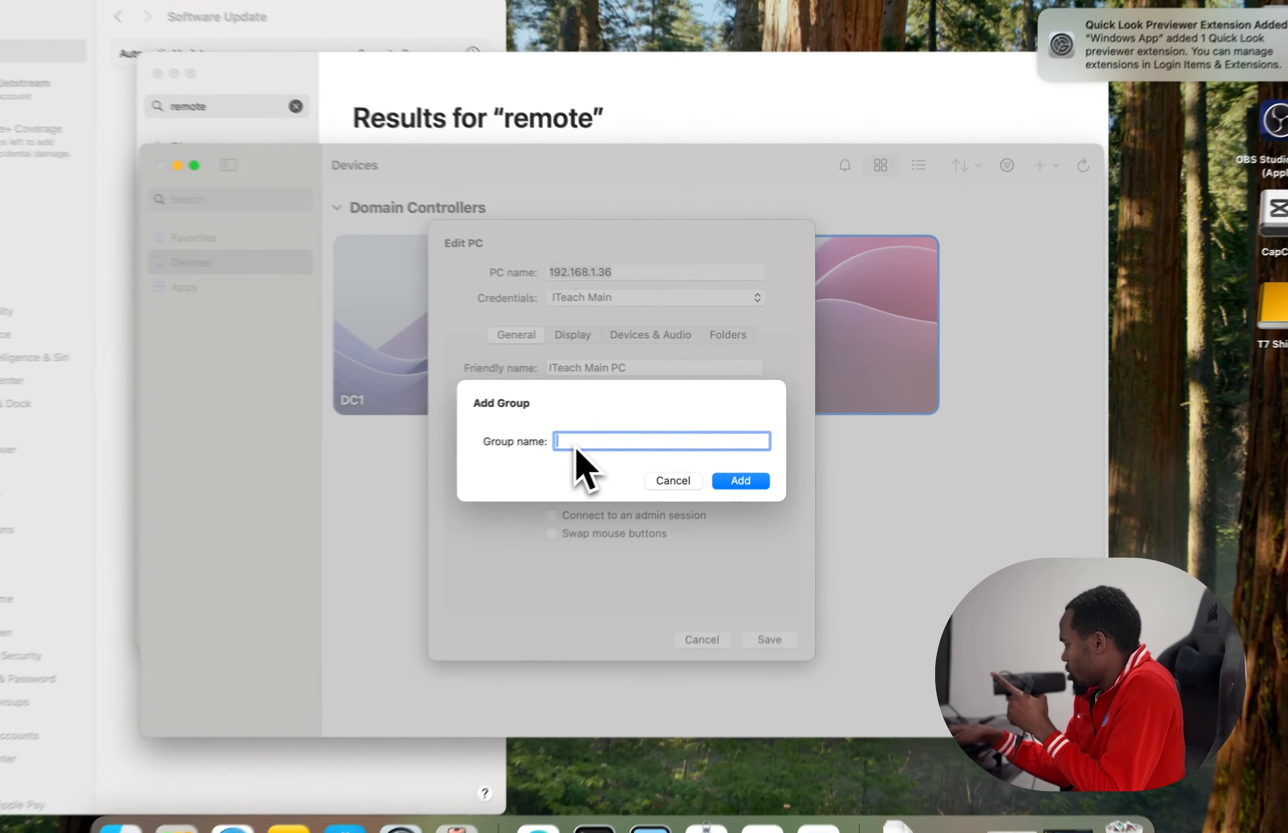
text(Gaming and main)
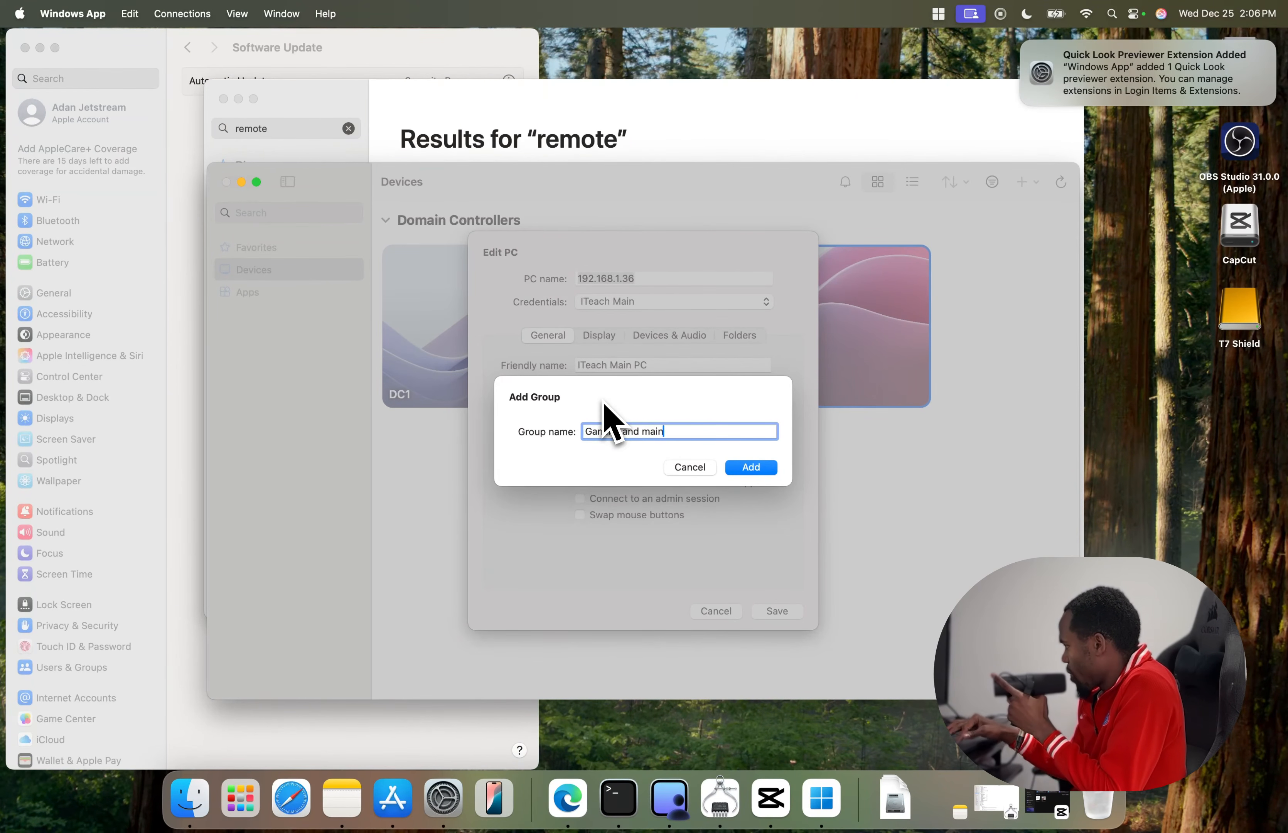
click(751, 466)
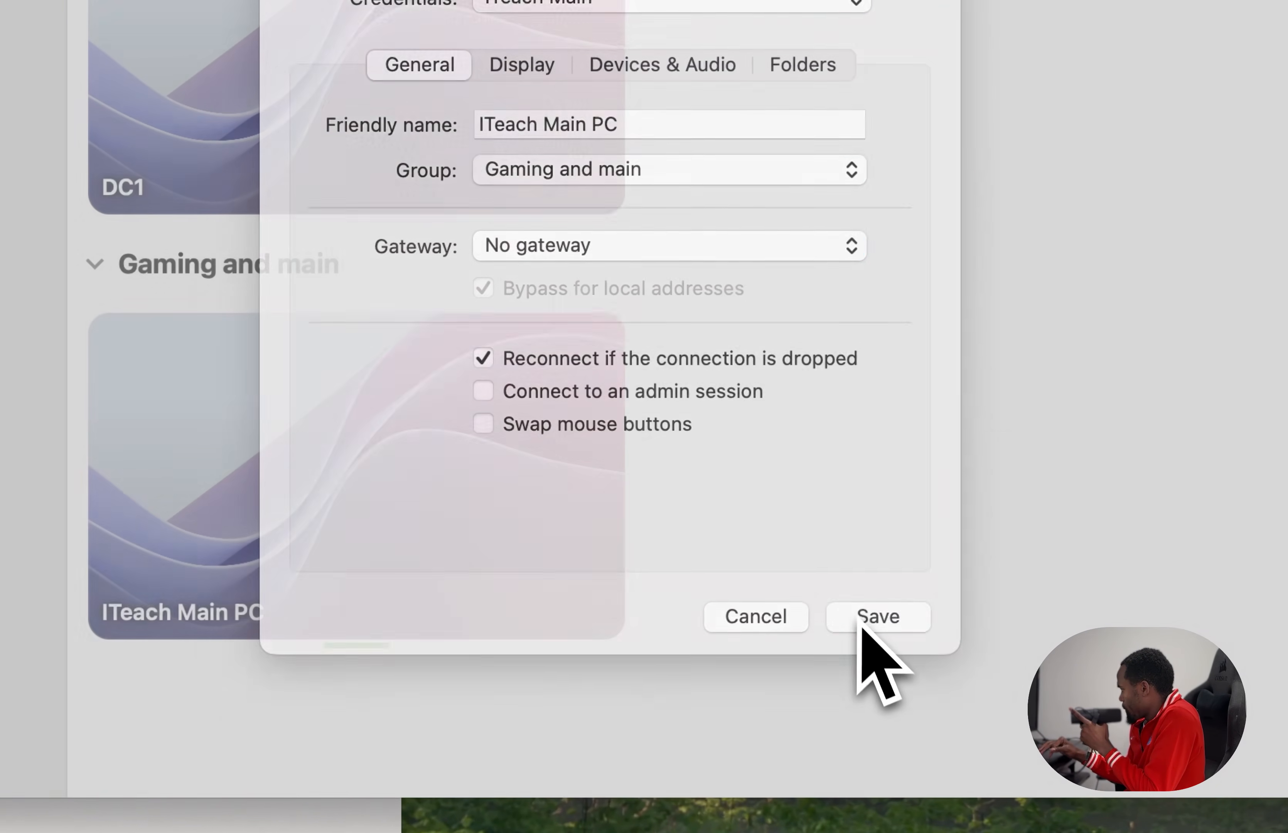
click(863, 628)
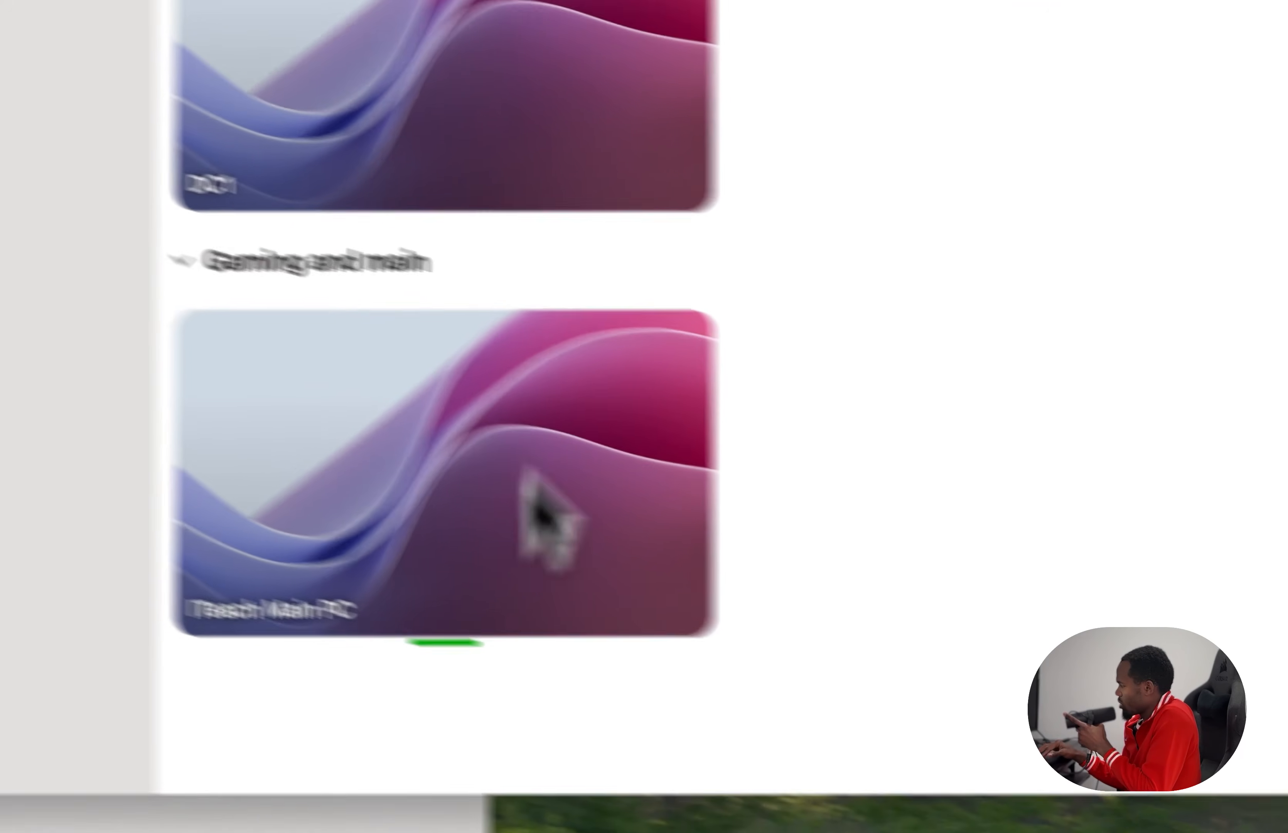
Look through the Apps and Devices sections to compare what each one holds.
click(256, 135)
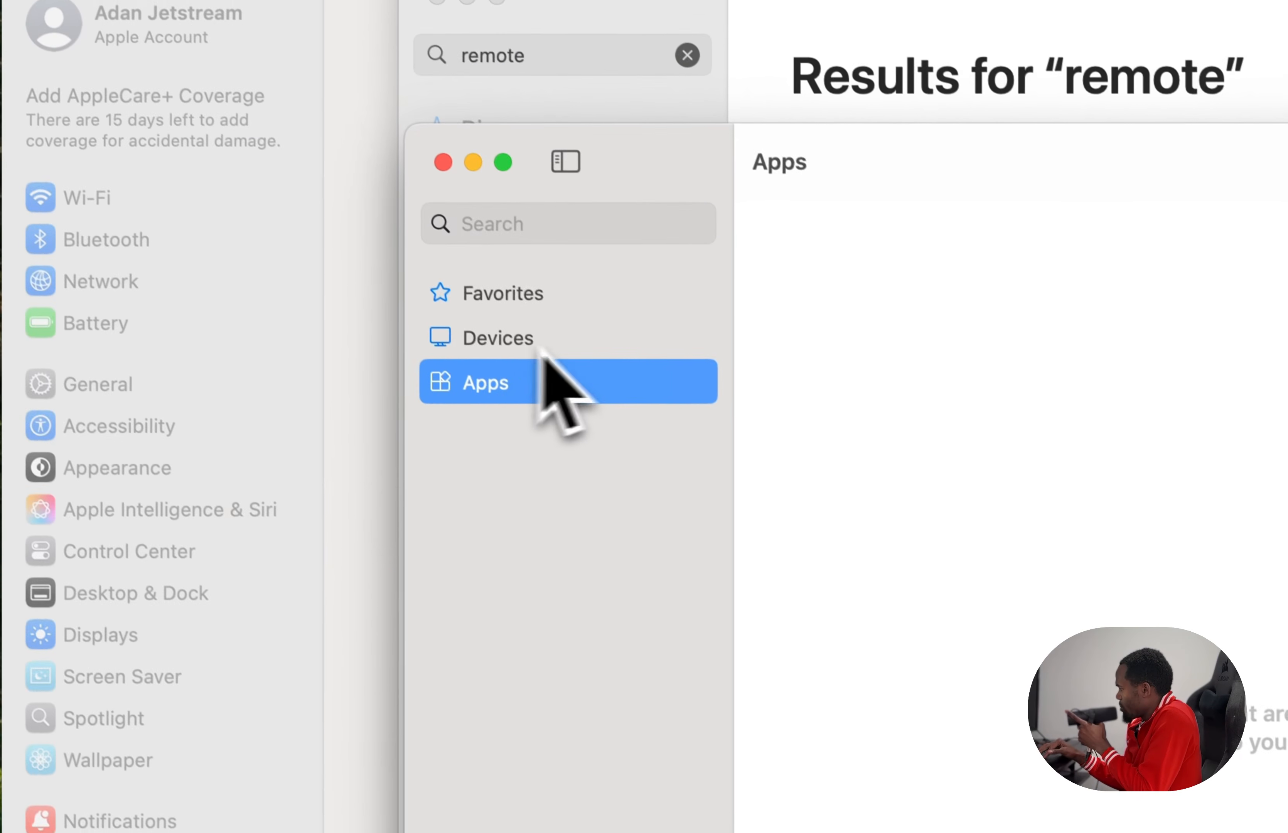
click(538, 355)
click(502, 399)
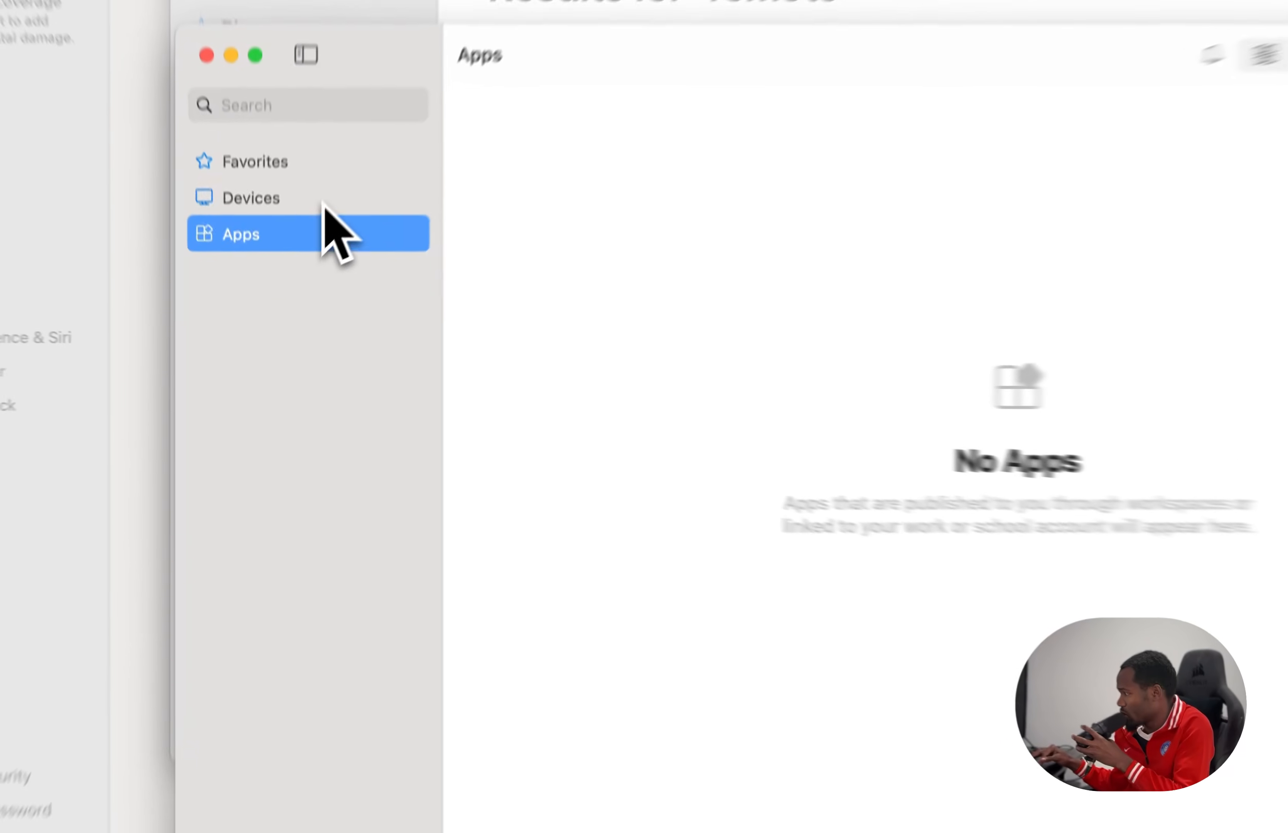
Return to the saved devices, connect to DC1 and continue despite its unverified certificate.
click(299, 271)
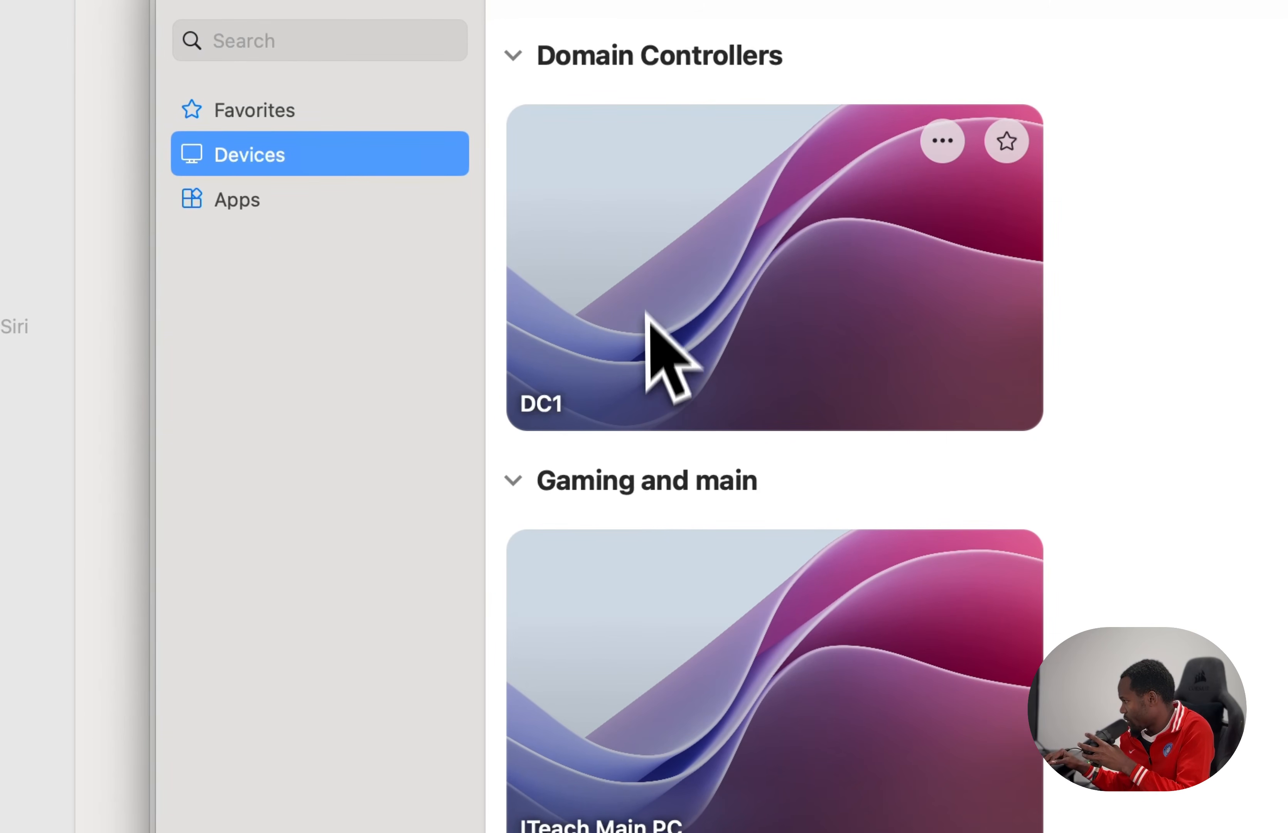
double_click(646, 331)
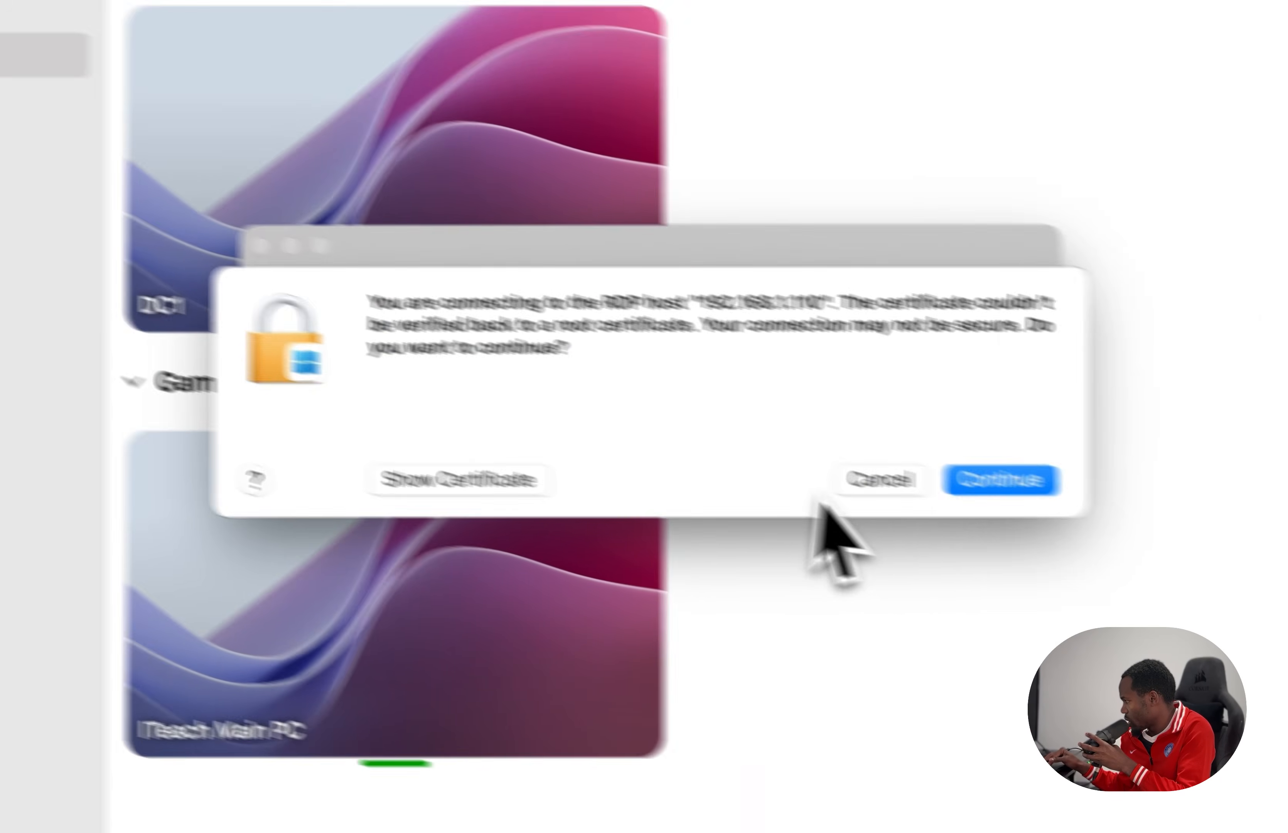
click(976, 477)
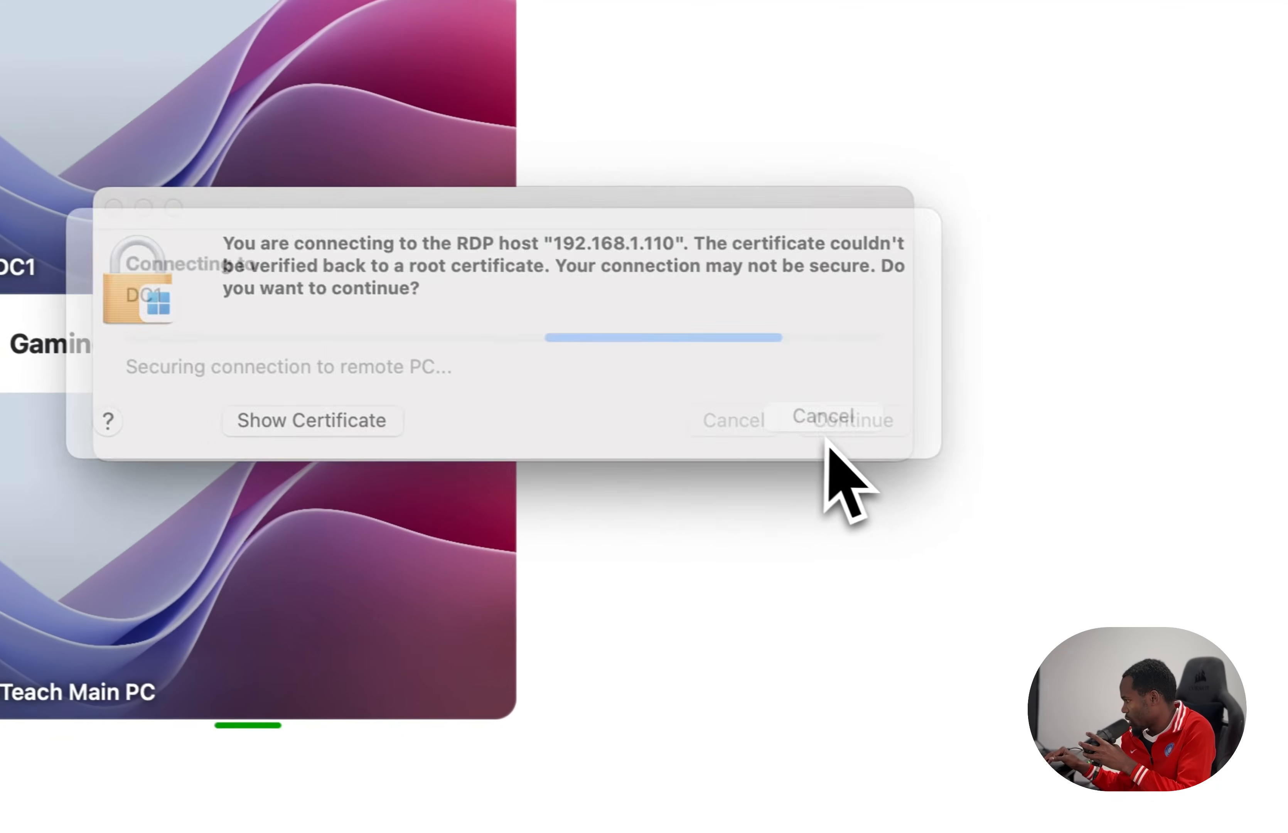